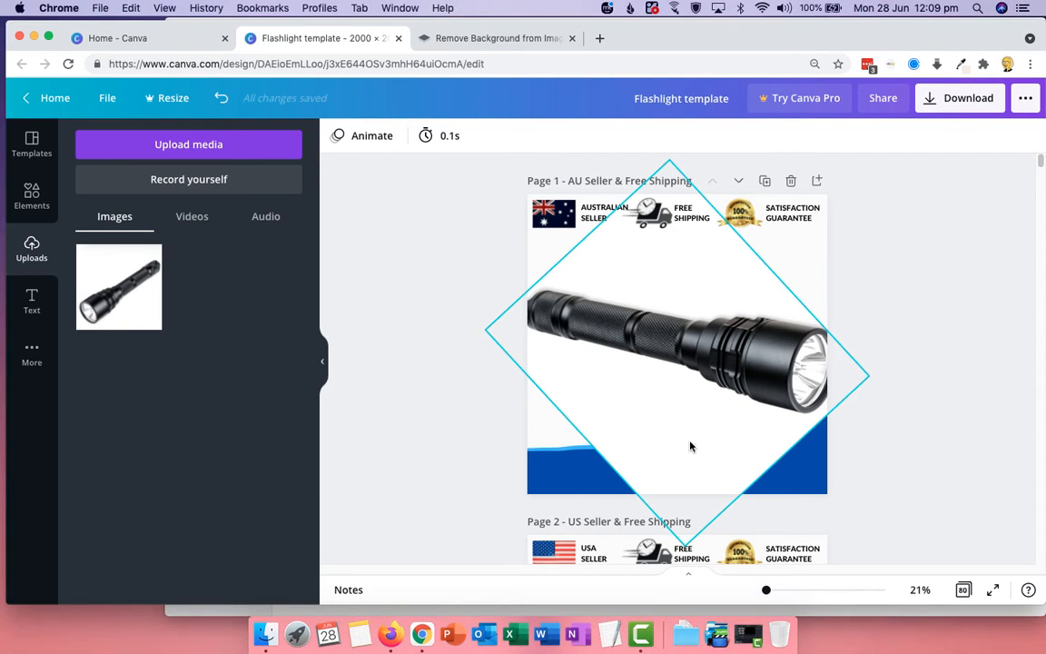
# Step: Shrink the flashlight image on page 1 and reposition it so the whole flashlight fits inside the page
pyautogui.click(638, 328)
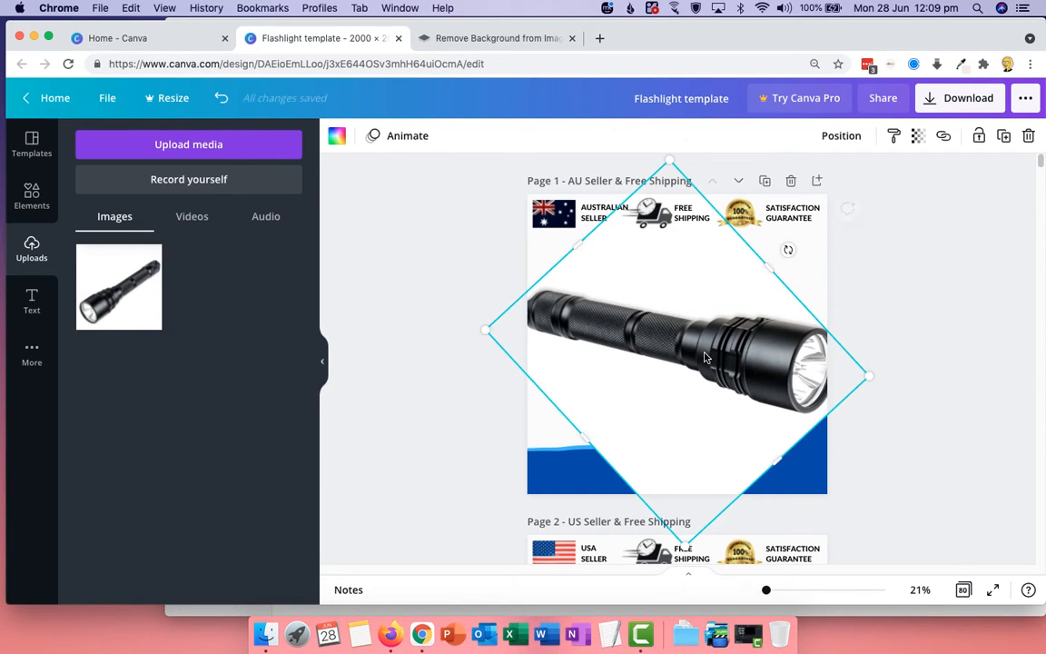
pyautogui.moveTo(673, 161); pyautogui.dragTo(677, 227)
pyautogui.moveTo(640, 341); pyautogui.dragTo(640, 317)
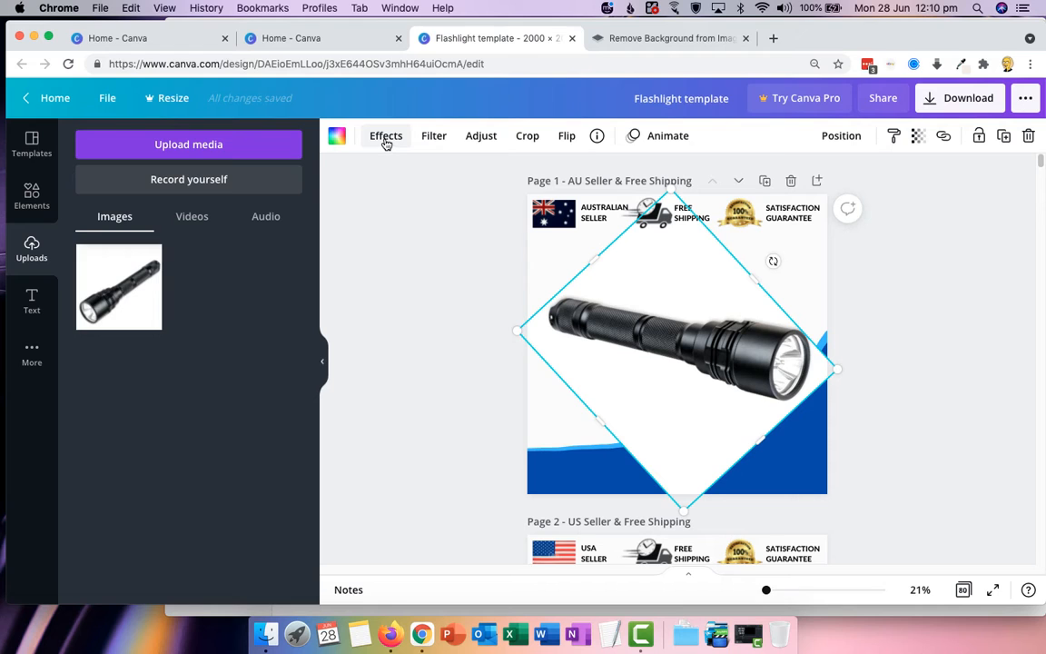
# Step: Switch to remove.bg, upload the flashlight photo to strip its background, and download the 500 × 500 preview image
pyautogui.click(385, 137)
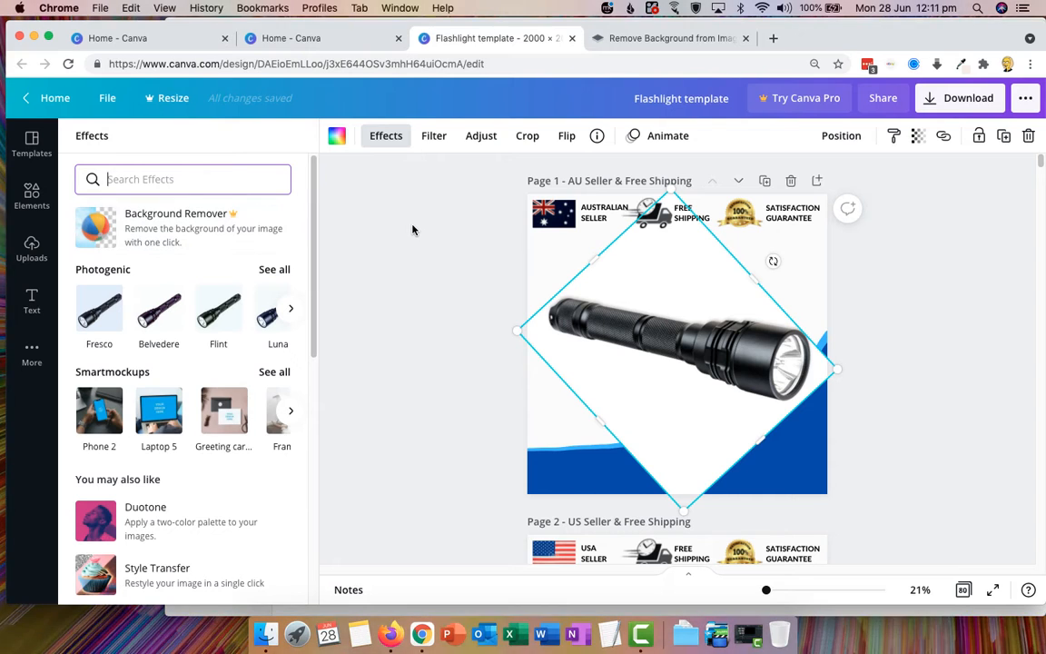
pyautogui.click(677, 39)
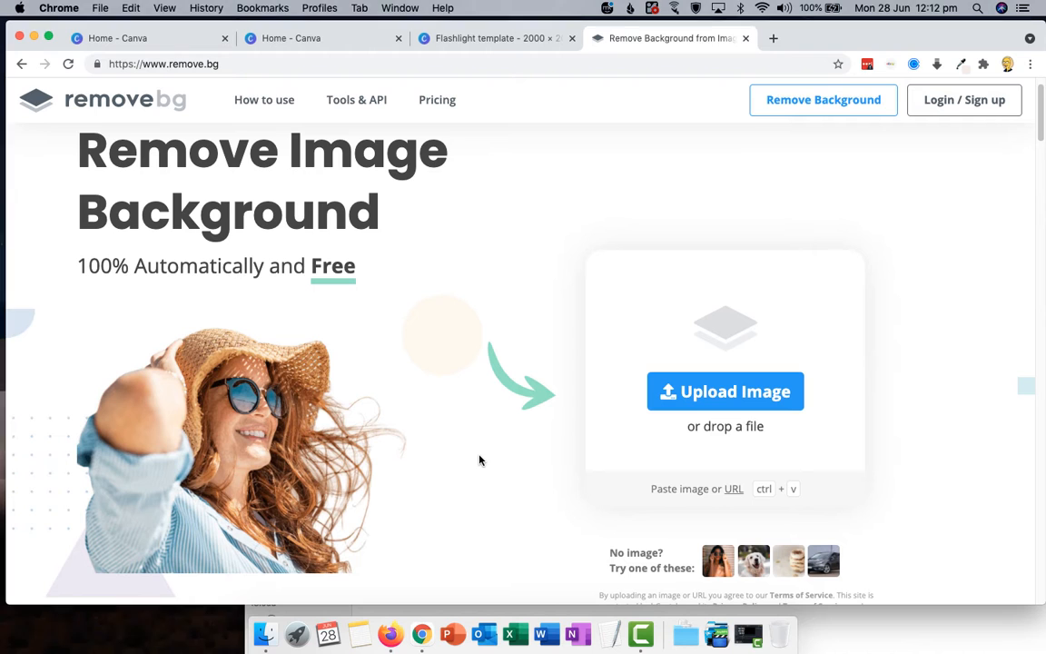
pyautogui.click(264, 633)
pyautogui.moveTo(386, 469); pyautogui.dragTo(689, 336)
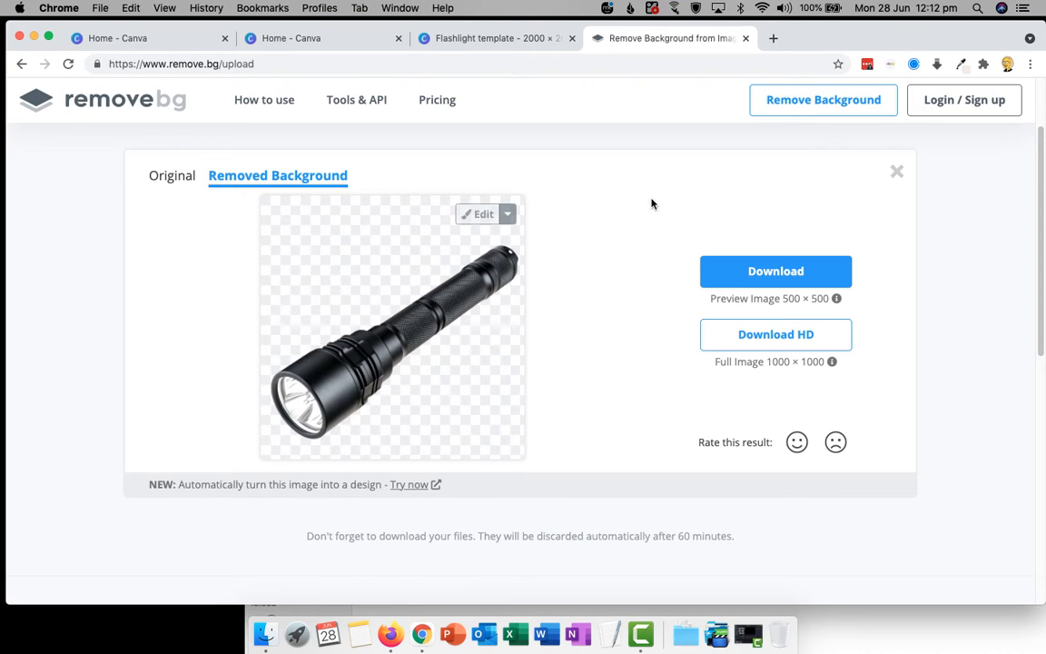
pyautogui.click(778, 275)
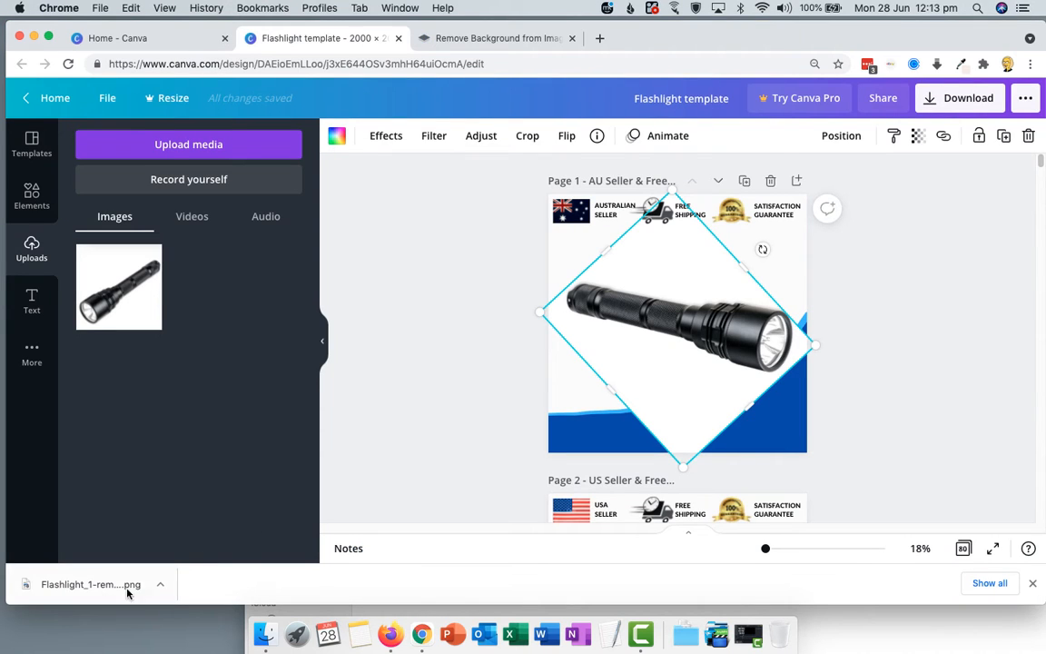
# Step: Upload the downloaded background-free flashlight PNG to Canva and replace the white-background flashlight on page 1 with it
pyautogui.moveTo(89, 589); pyautogui.dragTo(203, 393)
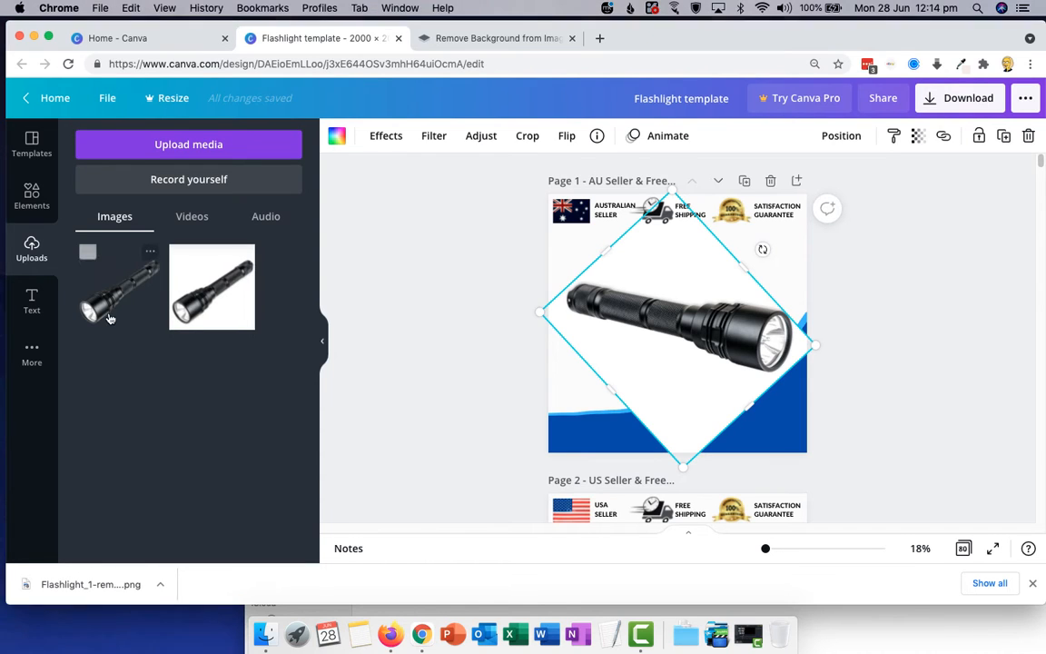
pyautogui.moveTo(107, 307); pyautogui.dragTo(650, 304)
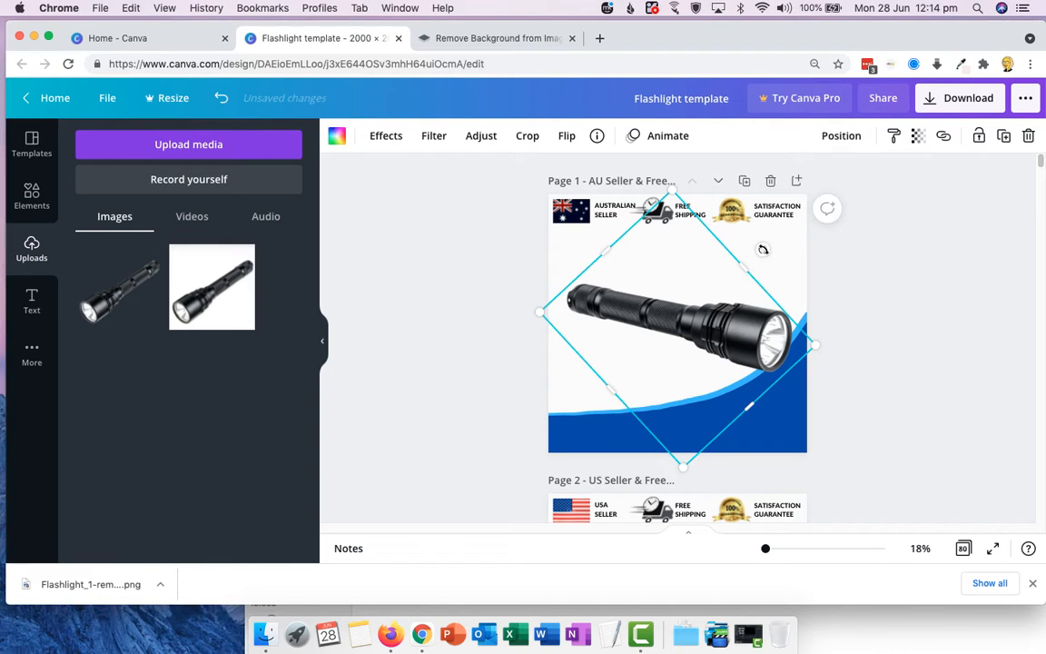
# Step: Rotate the page 1 flashlight to a steeper diagonal, enlarge it and position it to fill the space below the seller badges
pyautogui.moveTo(763, 250); pyautogui.dragTo(794, 328)
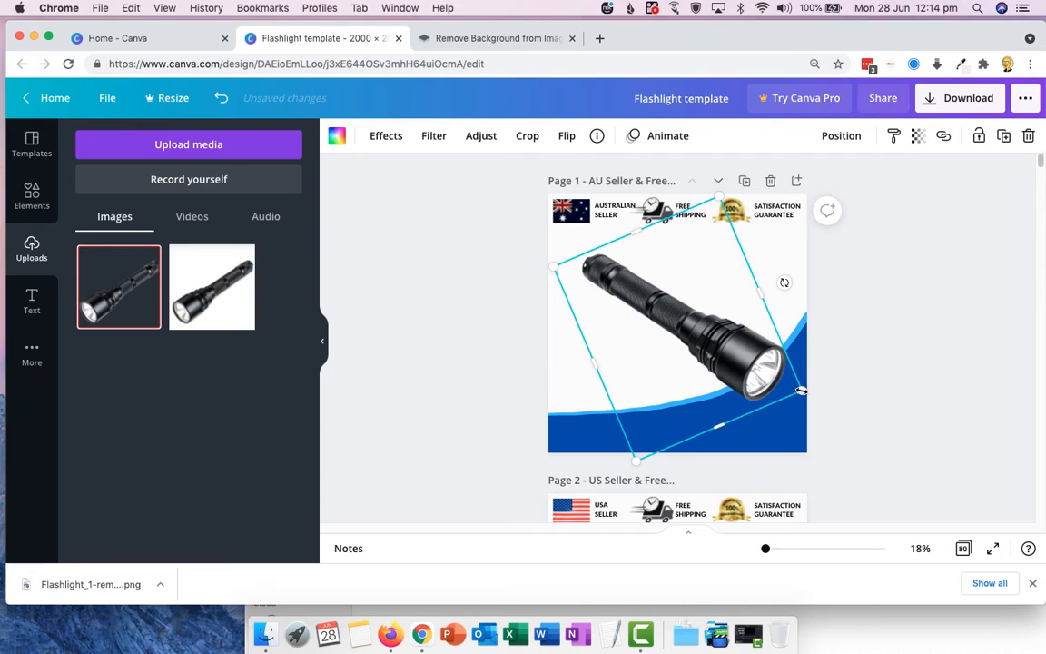
pyautogui.moveTo(800, 390); pyautogui.dragTo(866, 420)
pyautogui.moveTo(769, 375); pyautogui.dragTo(737, 373)
pyautogui.moveTo(806, 284); pyautogui.dragTo(813, 301)
pyautogui.moveTo(694, 338); pyautogui.dragTo(693, 346)
pyautogui.click(917, 342)
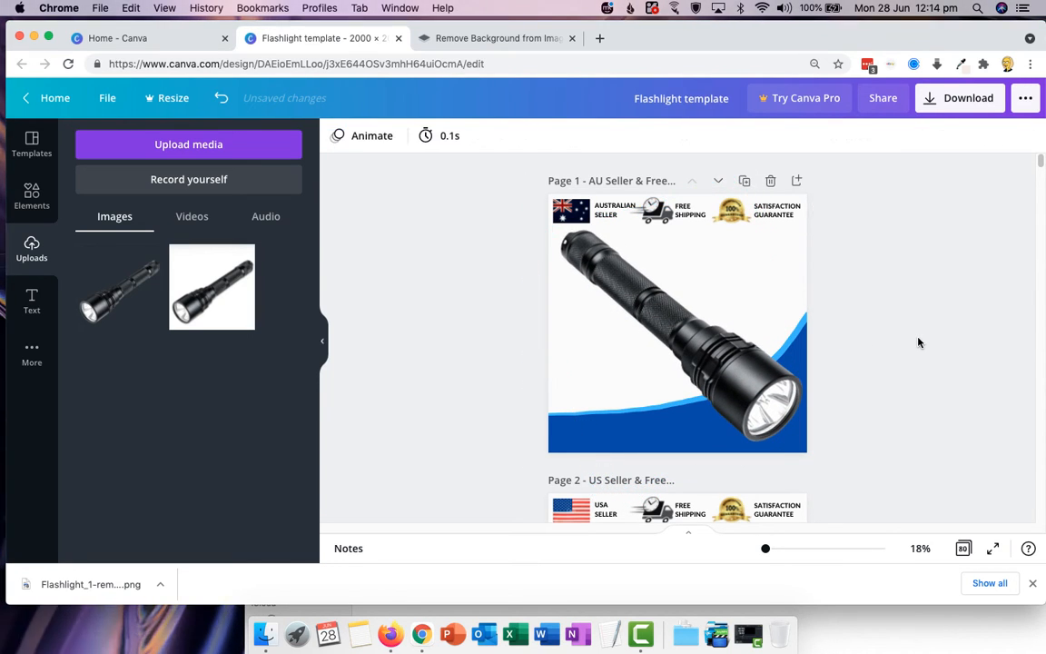
pyautogui.press('super+z')
# Step: Replace the pizza cutter on page 2 with the transparent flashlight, and rotate, enlarge and position it diagonally below the badges
pyautogui.scroll(-5, 431, 323)
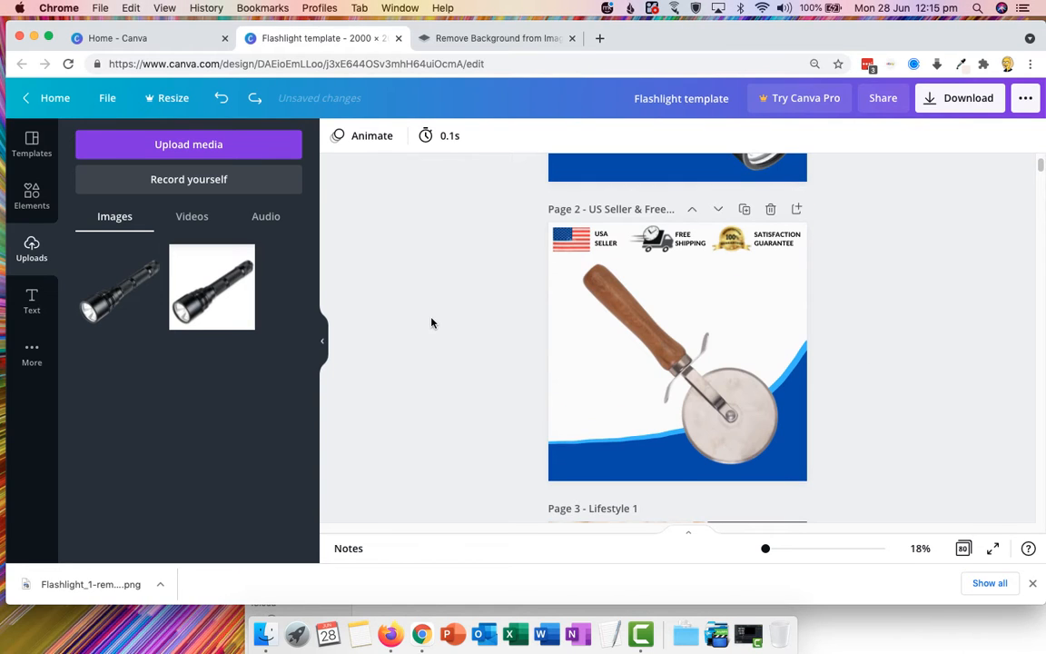
pyautogui.moveTo(118, 295); pyautogui.dragTo(599, 338)
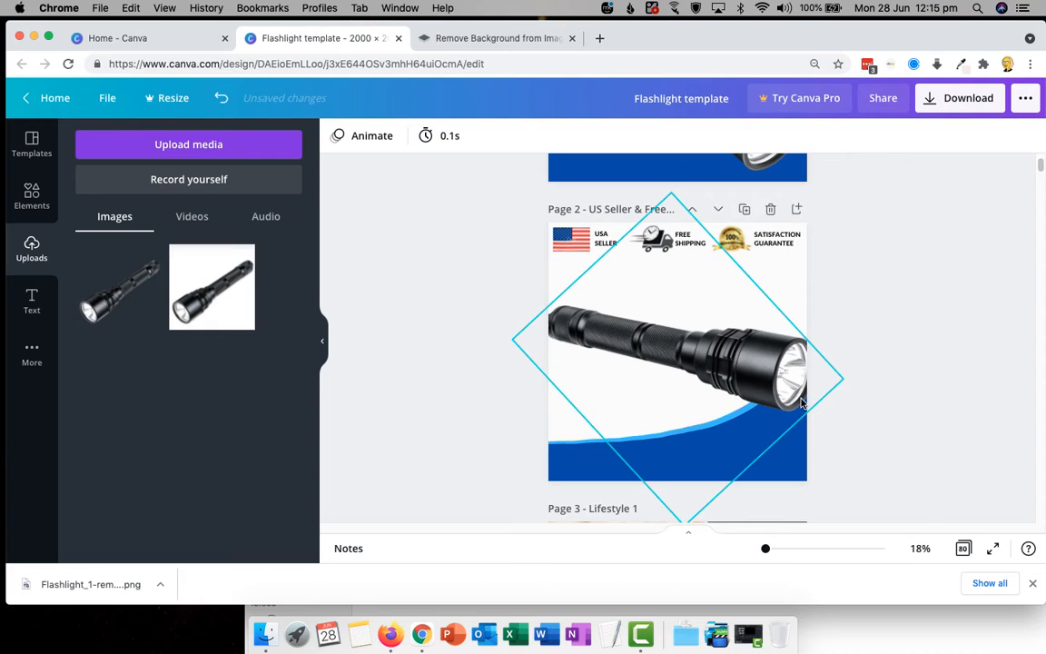
pyautogui.click(752, 360)
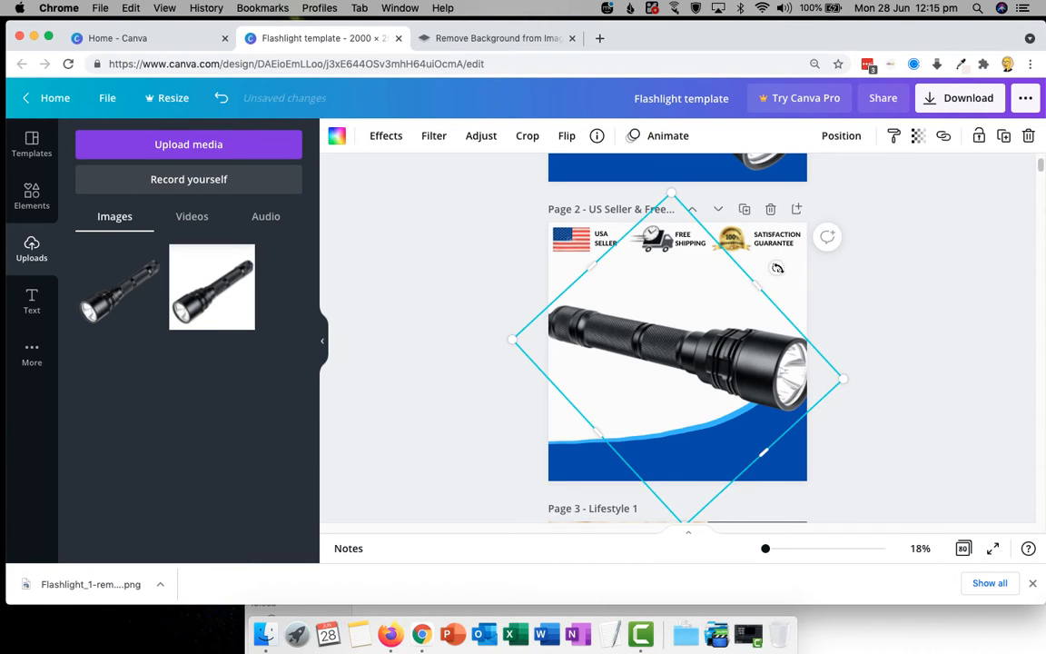
pyautogui.moveTo(777, 268); pyautogui.dragTo(797, 308)
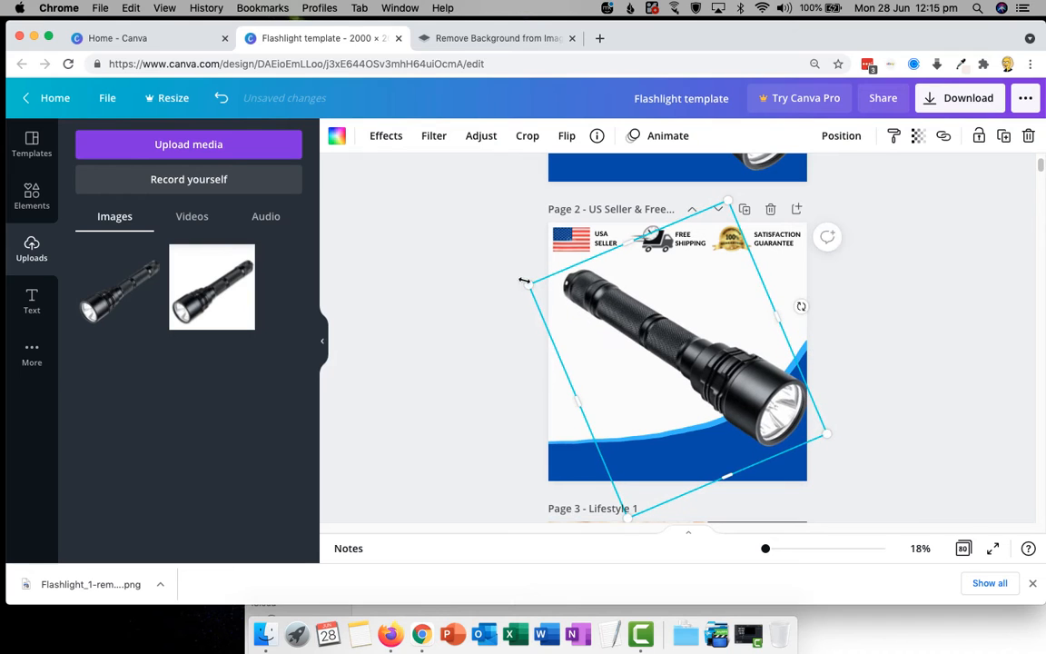
pyautogui.moveTo(525, 283); pyautogui.dragTo(504, 269)
pyautogui.moveTo(752, 373); pyautogui.dragTo(755, 394)
pyautogui.moveTo(800, 321)
pyautogui.mouseDown()
pyautogui.moveTo(796, 342)
pyautogui.moveTo(806, 340)
pyautogui.mouseUp()
pyautogui.moveTo(741, 368); pyautogui.dragTo(707, 374)
pyautogui.click(872, 359)
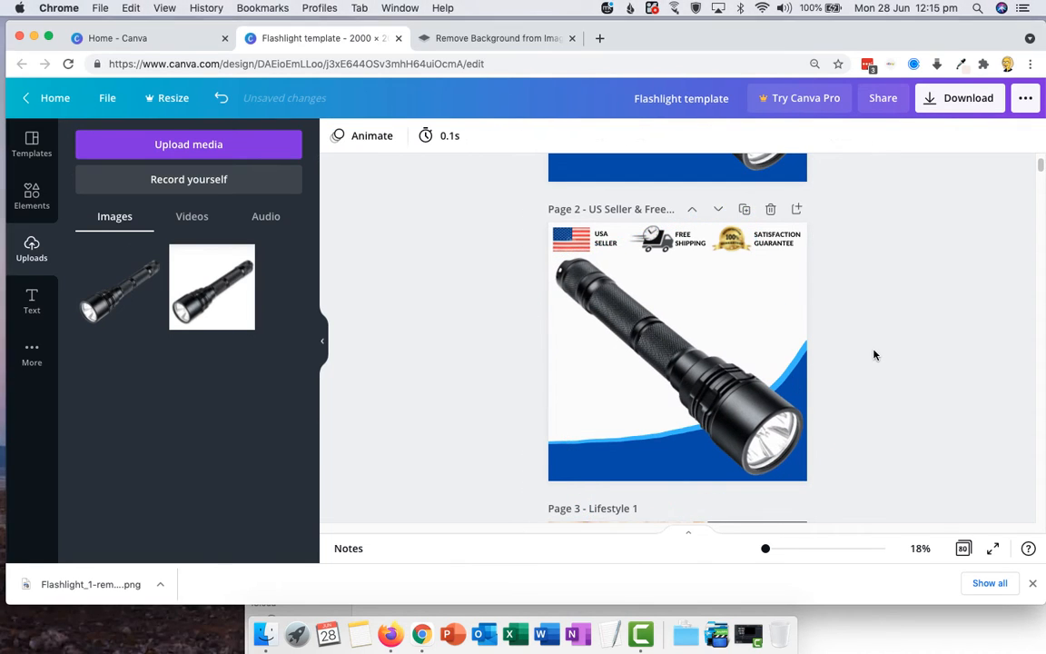
# Step: Replace the pizza cutter on page 3 with the transparent flashlight and rotate it diagonally to sit above the caption
pyautogui.scroll(-5, 872, 358)
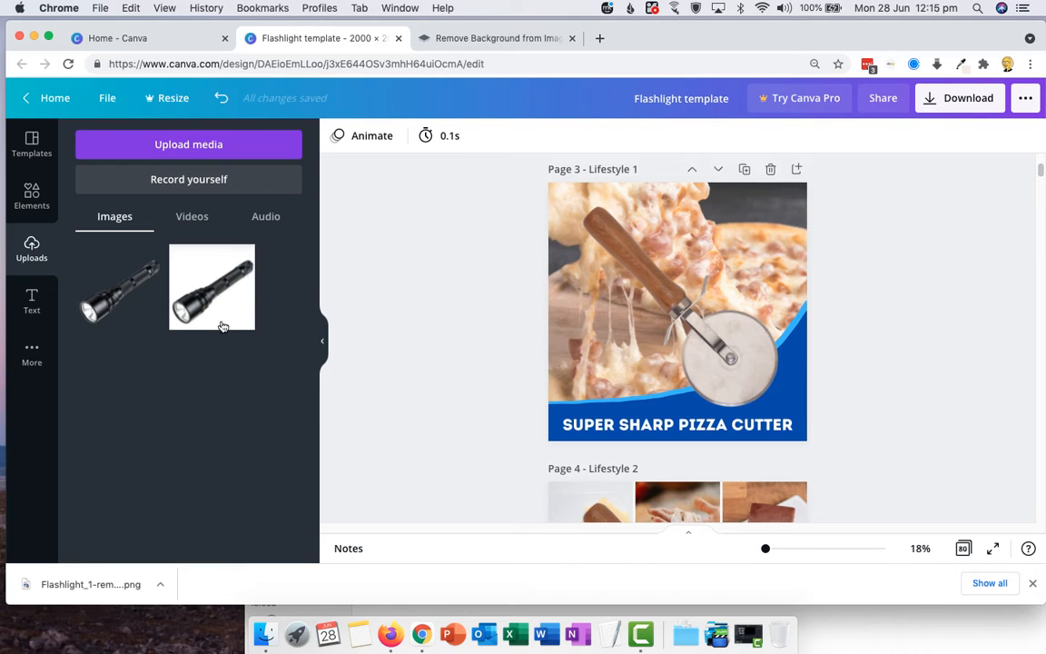
pyautogui.moveTo(99, 312); pyautogui.dragTo(690, 304)
pyautogui.click(809, 323)
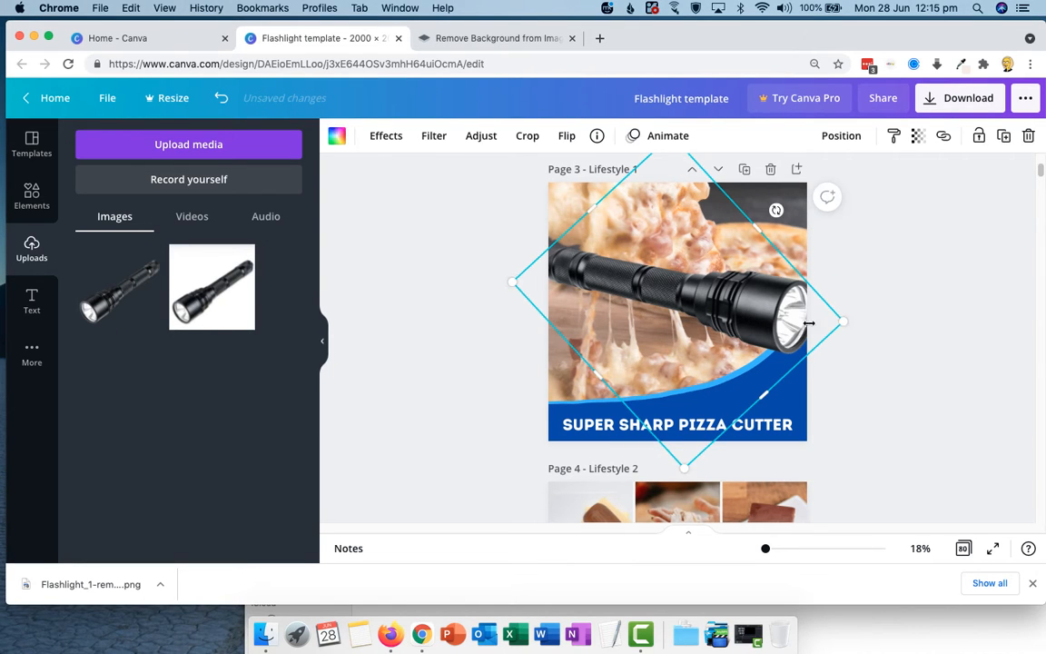
pyautogui.moveTo(777, 210); pyautogui.dragTo(775, 276)
pyautogui.moveTo(715, 304)
pyautogui.mouseDown()
pyautogui.moveTo(707, 299)
pyautogui.moveTo(715, 304)
pyautogui.mouseUp()
pyautogui.click(920, 304)
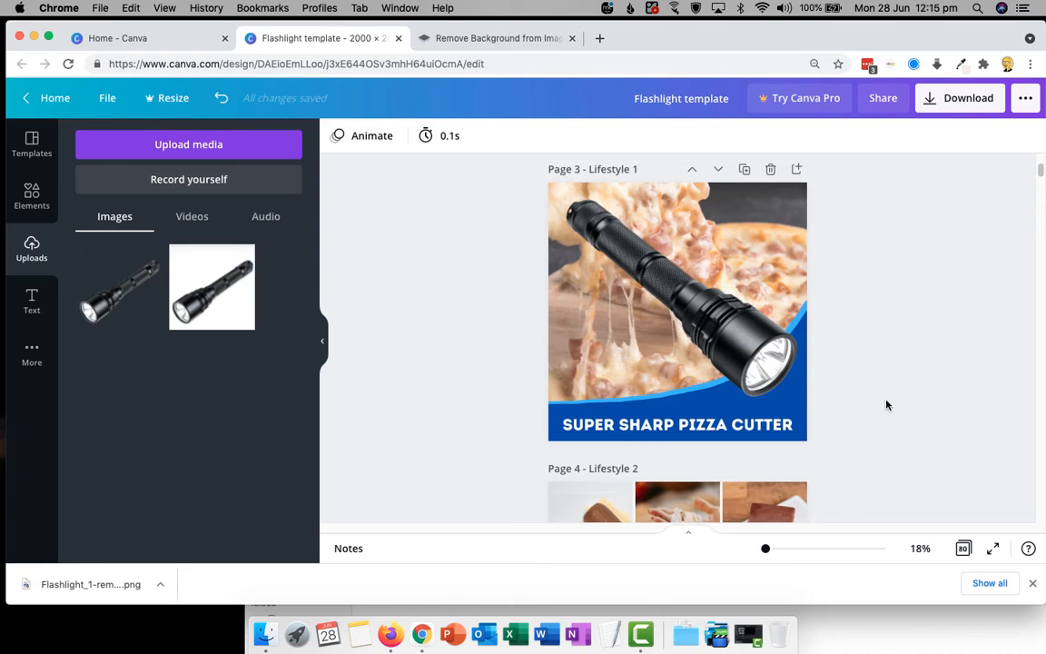
# Step: Change the page 3 caption to "TACTICAL FLASHLIGHT"
pyautogui.click(713, 428)
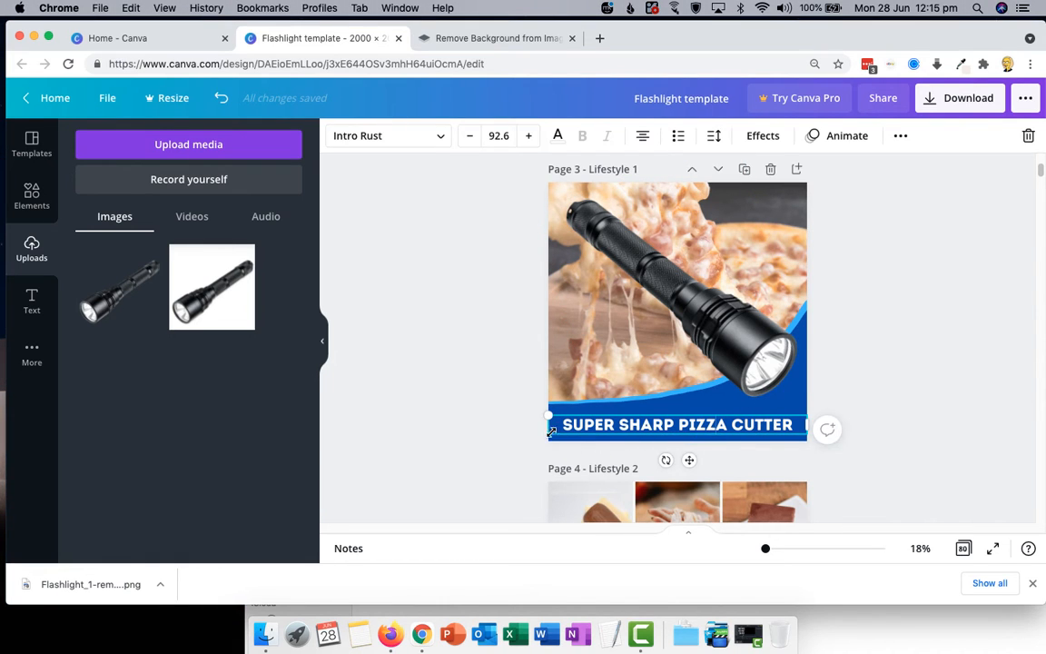
pyautogui.moveTo(561, 426); pyautogui.dragTo(786, 425)
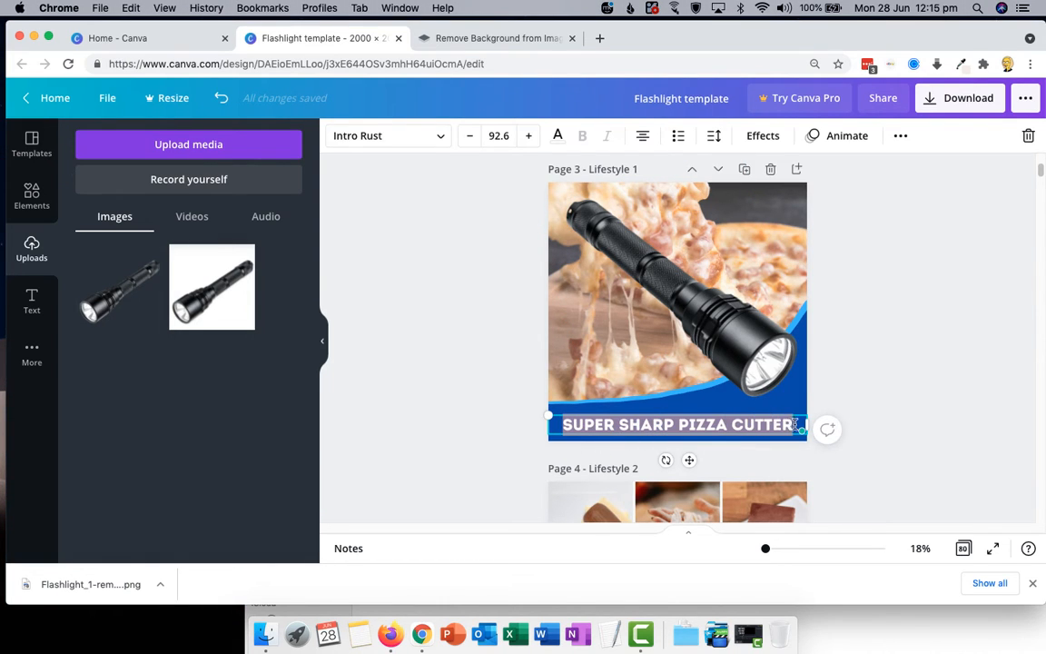
pyautogui.write('TACTICAL')
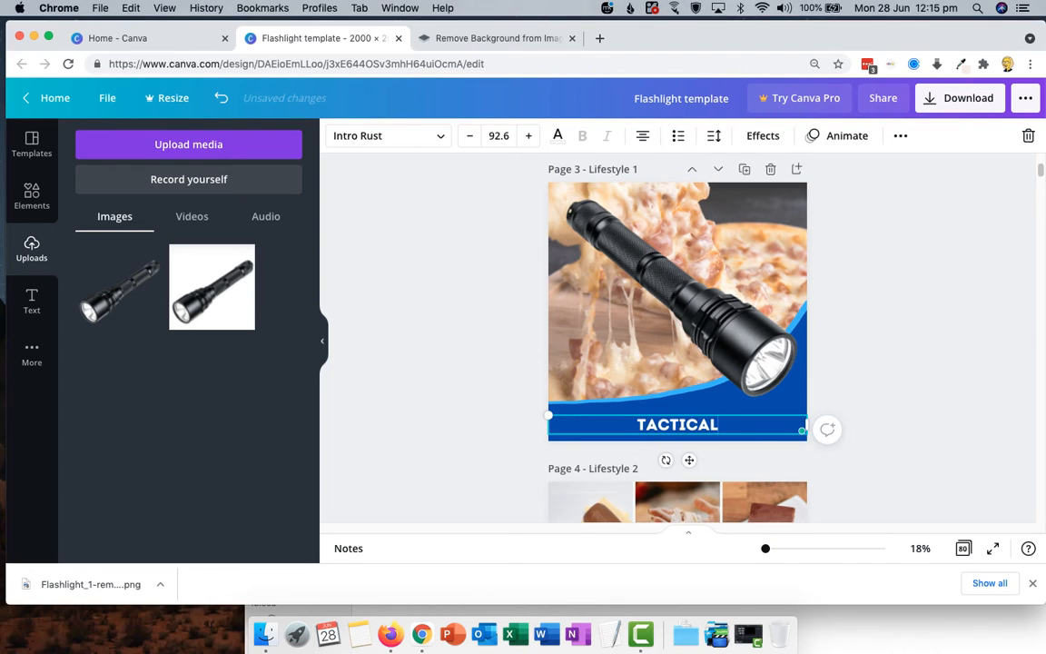
pyautogui.write(' FLASH')
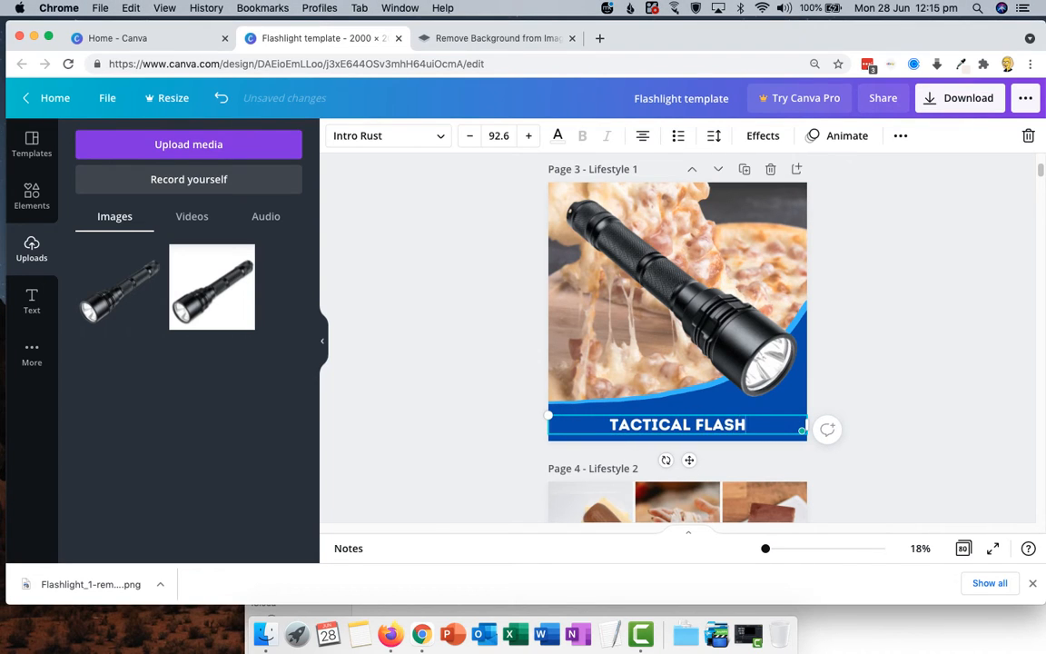
pyautogui.write('LIGHT')
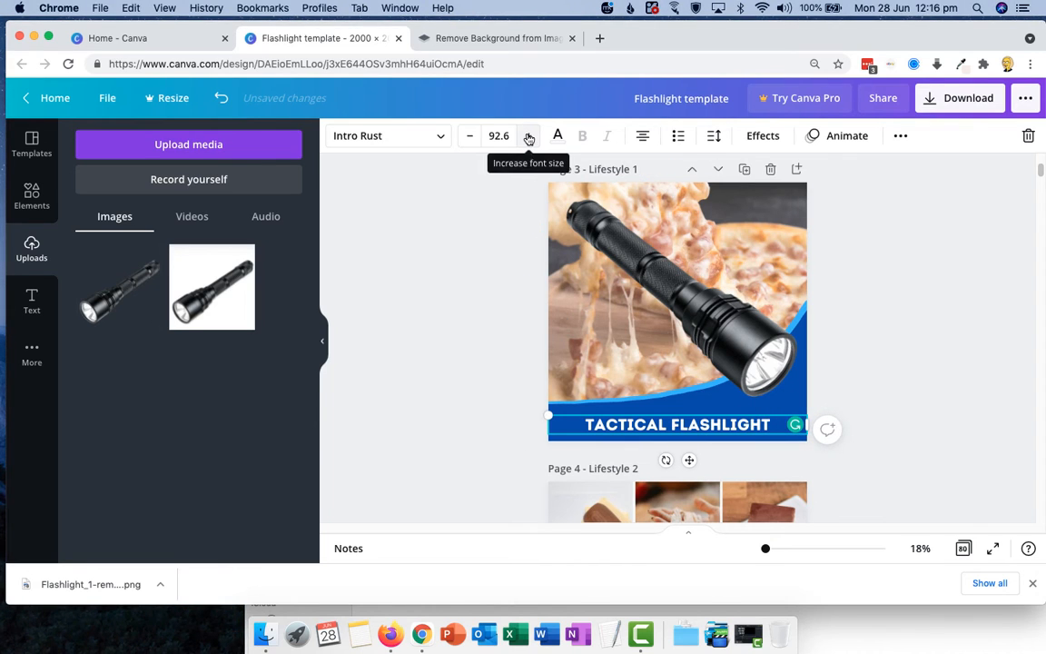
pyautogui.click(529, 136)
pyautogui.click(468, 137)
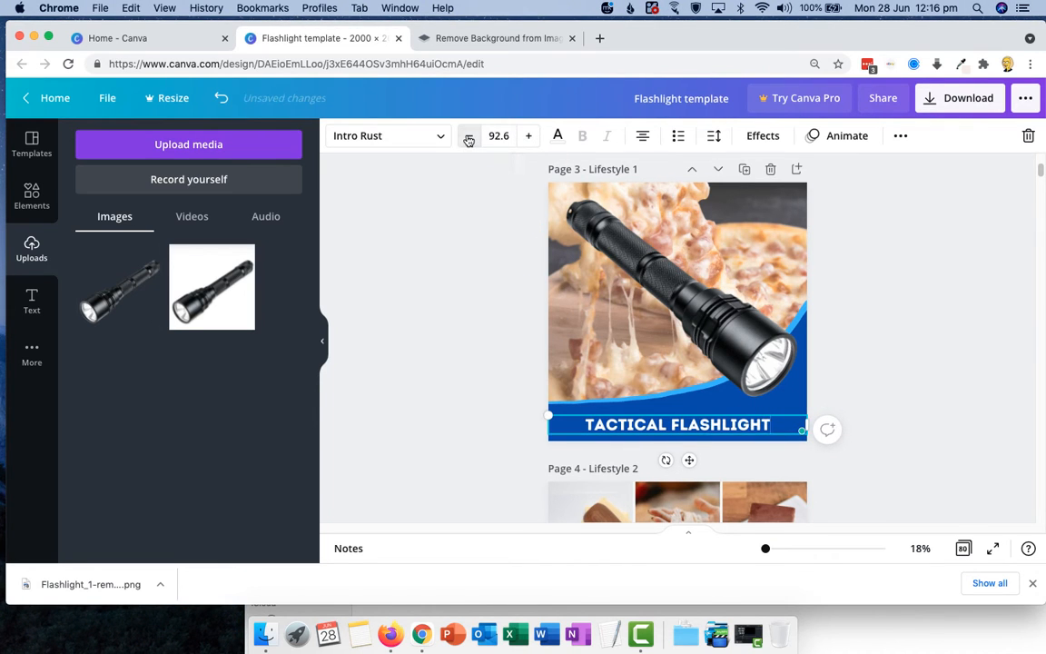
pyautogui.click(858, 373)
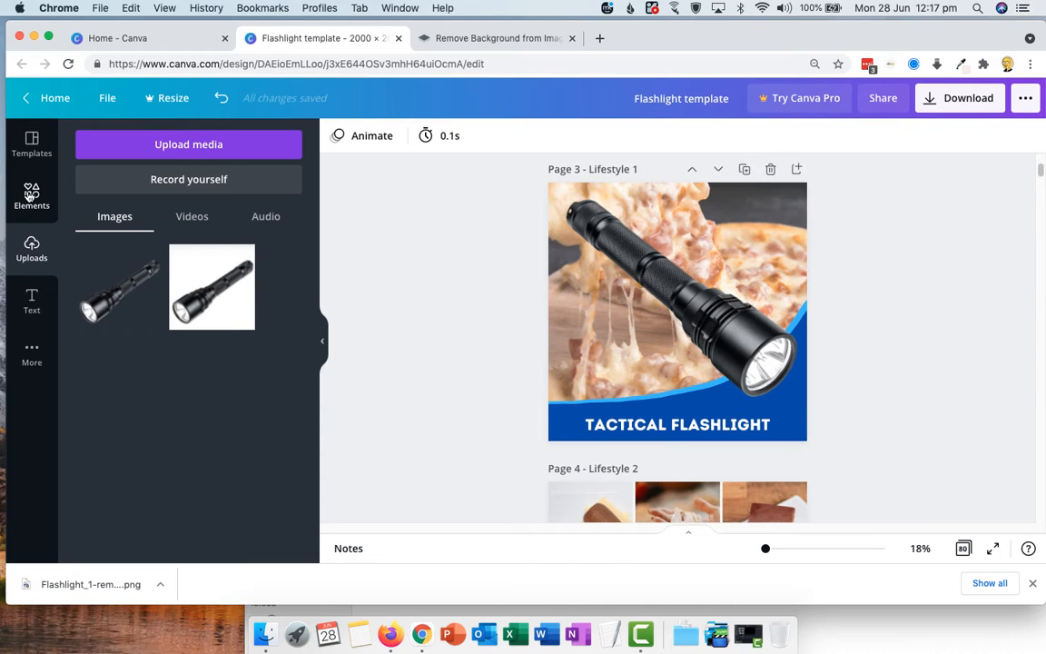
# Step: Search Canva's element library for "flashlight" and browse the results for a suitable background photo
pyautogui.click(31, 196)
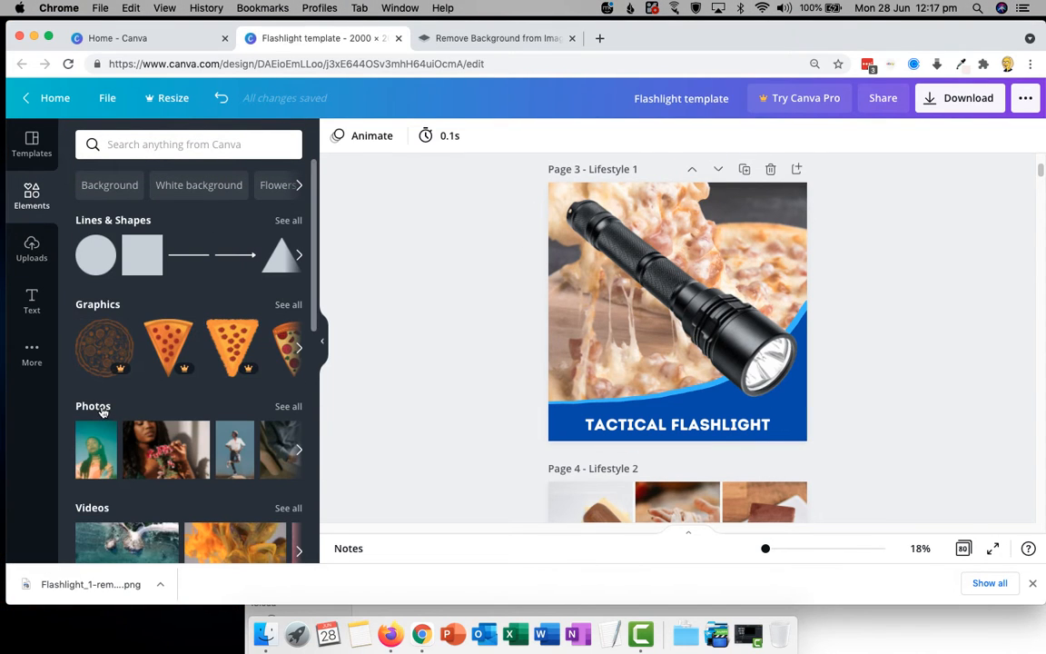
pyautogui.click(287, 407)
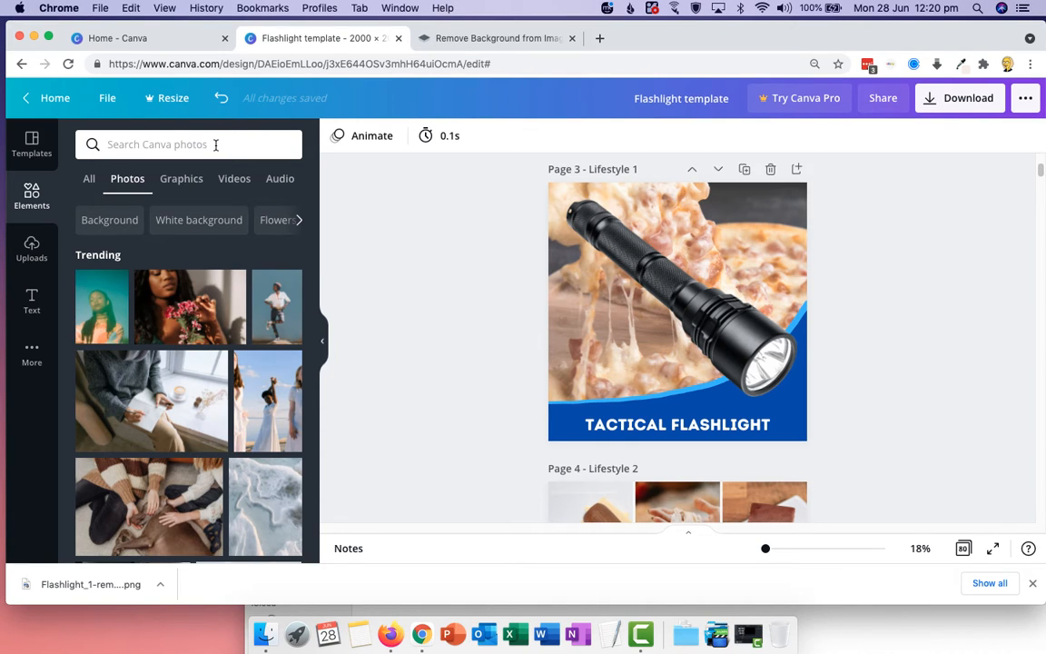
pyautogui.click(214, 144)
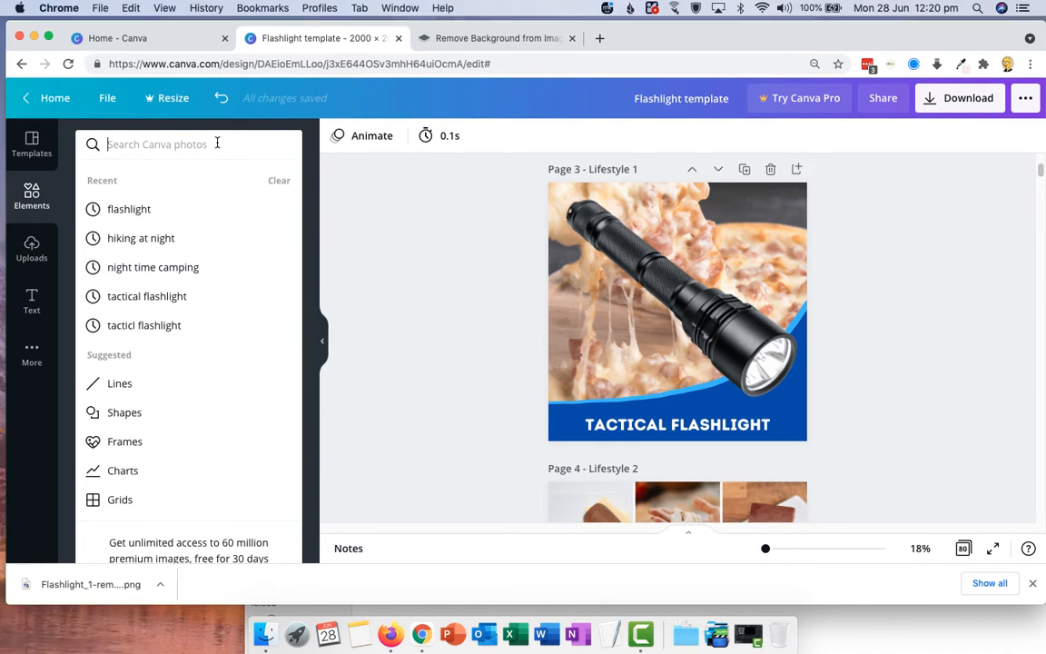
pyautogui.click(127, 208)
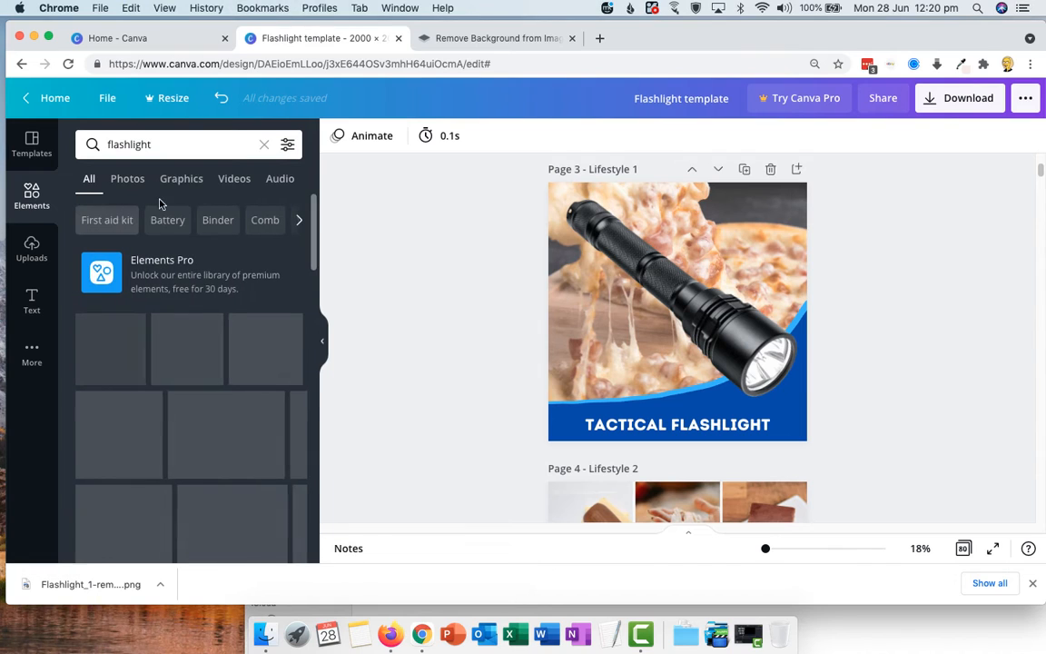
pyautogui.scroll(-2, 218, 195)
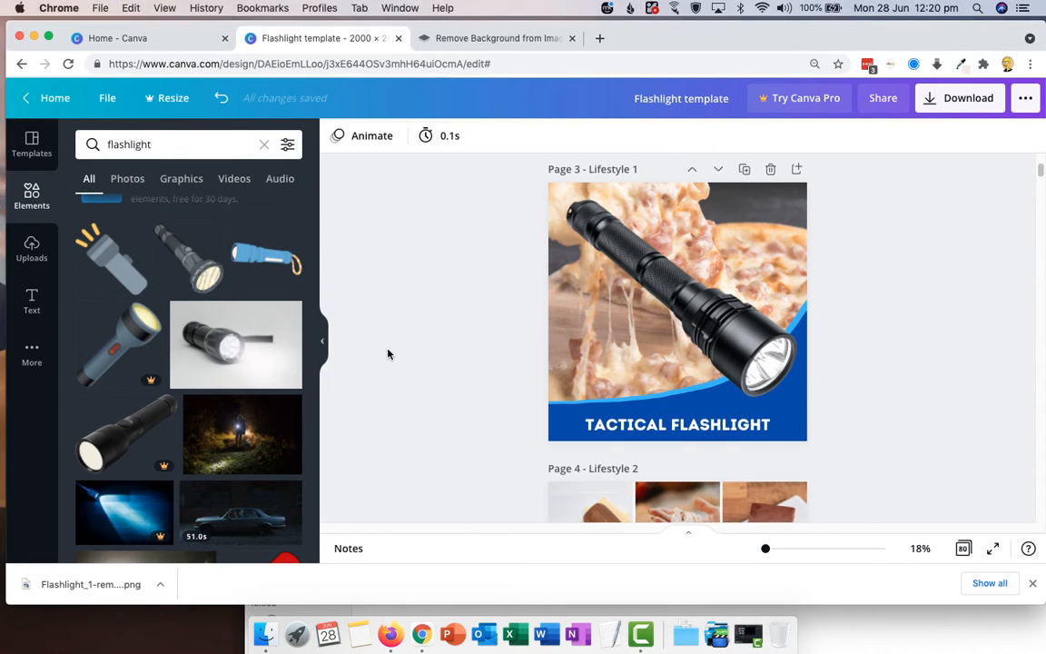
pyautogui.scroll(-1, 382, 363)
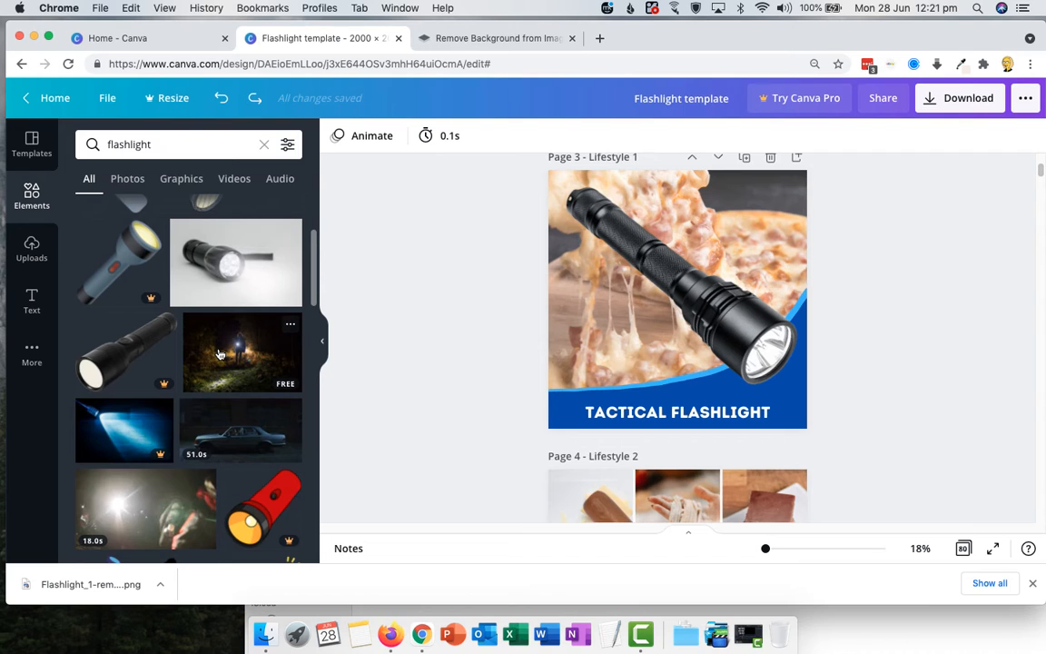
# Step: Try placing the free night-forest photo over the flashlight on page 3, and undo the replacement
pyautogui.moveTo(219, 354); pyautogui.dragTo(617, 279)
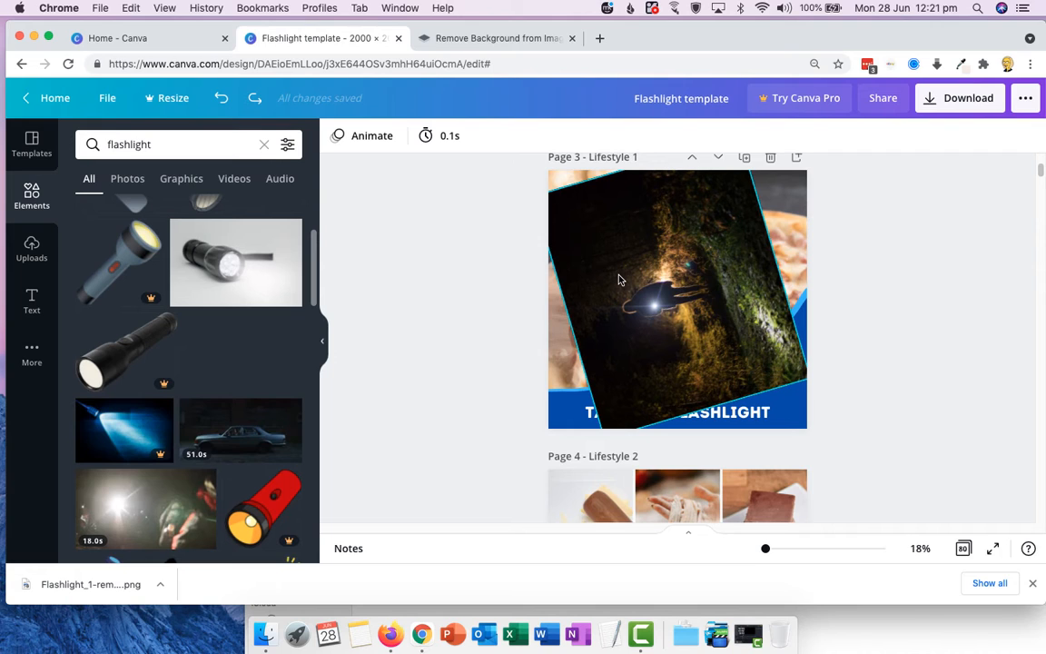
pyautogui.moveTo(619, 275); pyautogui.dragTo(618, 277)
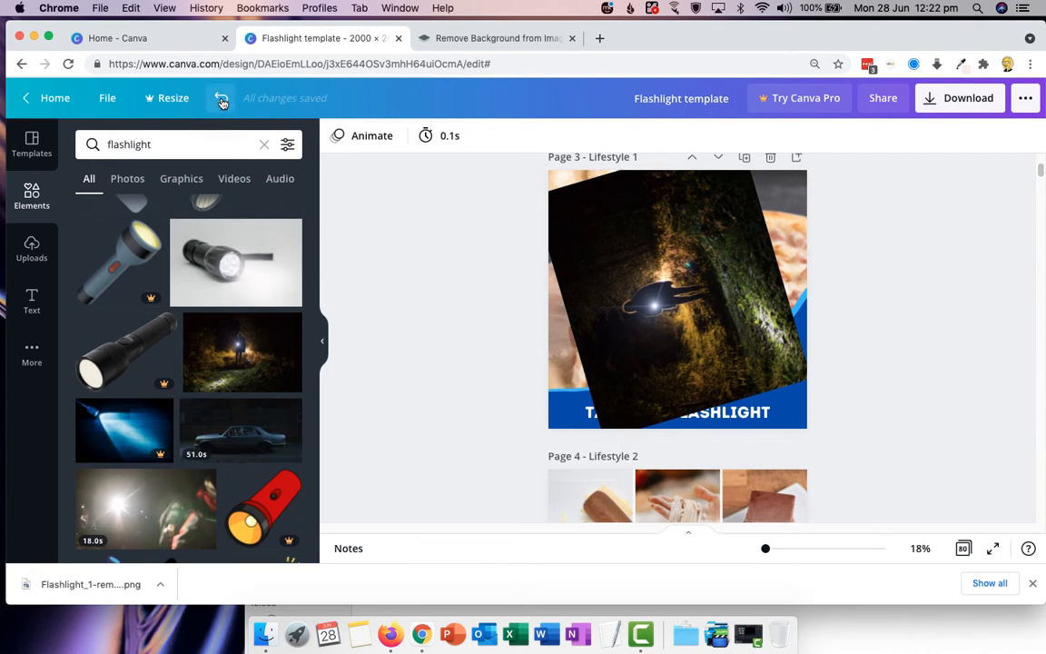
pyautogui.click(221, 99)
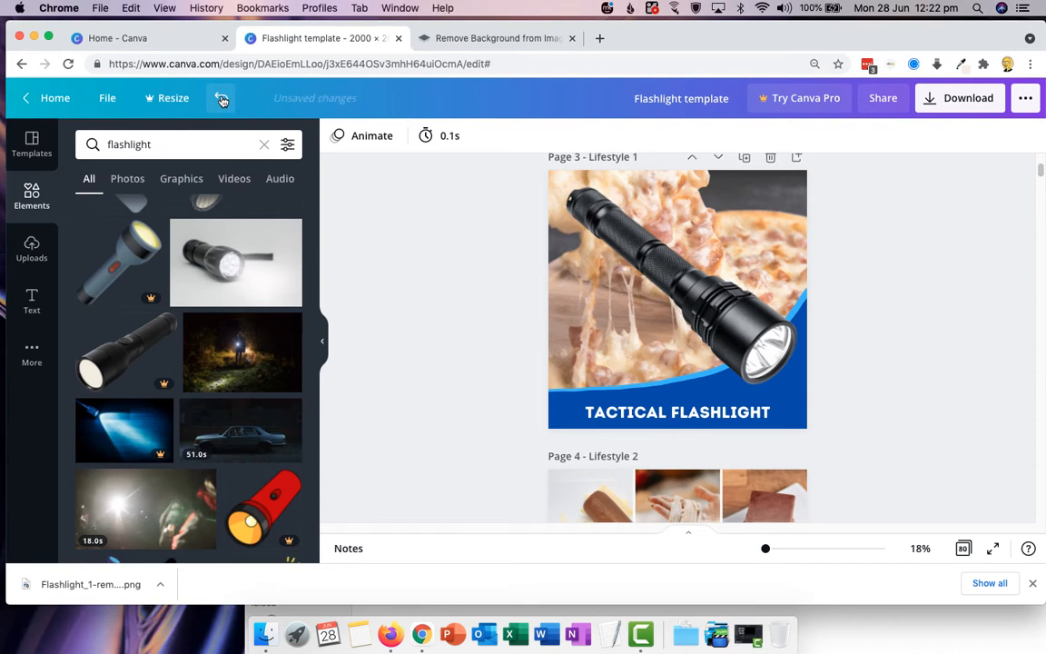
pyautogui.scroll(2, 613, 260)
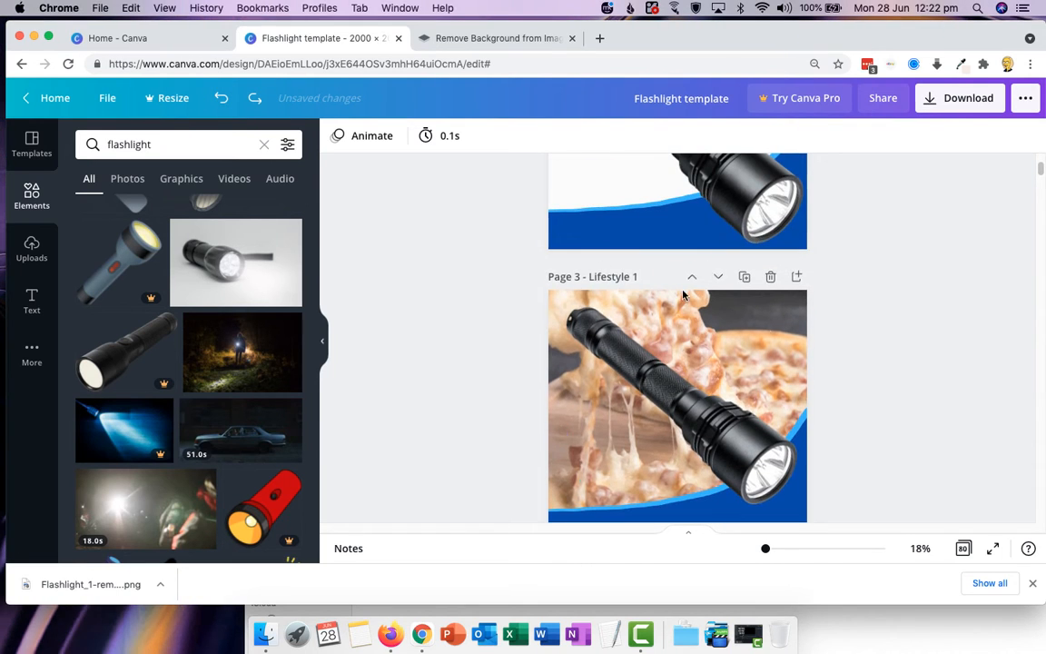
# Step: Replace the pizza background photo on page 3 with the free night-forest photo of a person holding a light
pyautogui.click(792, 315)
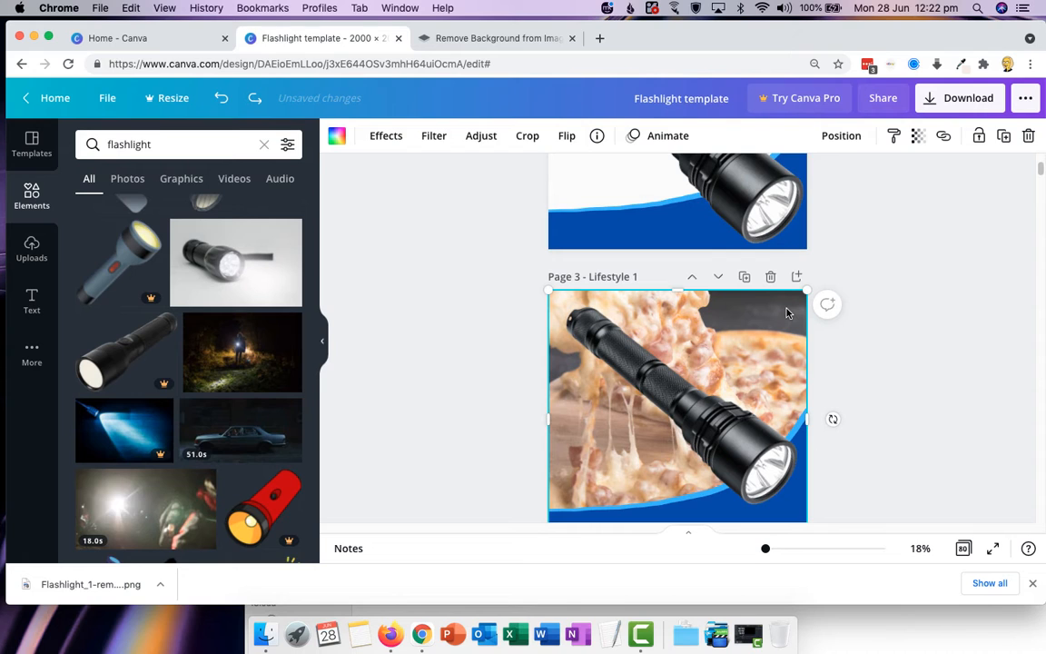
pyautogui.moveTo(242, 352); pyautogui.dragTo(672, 315)
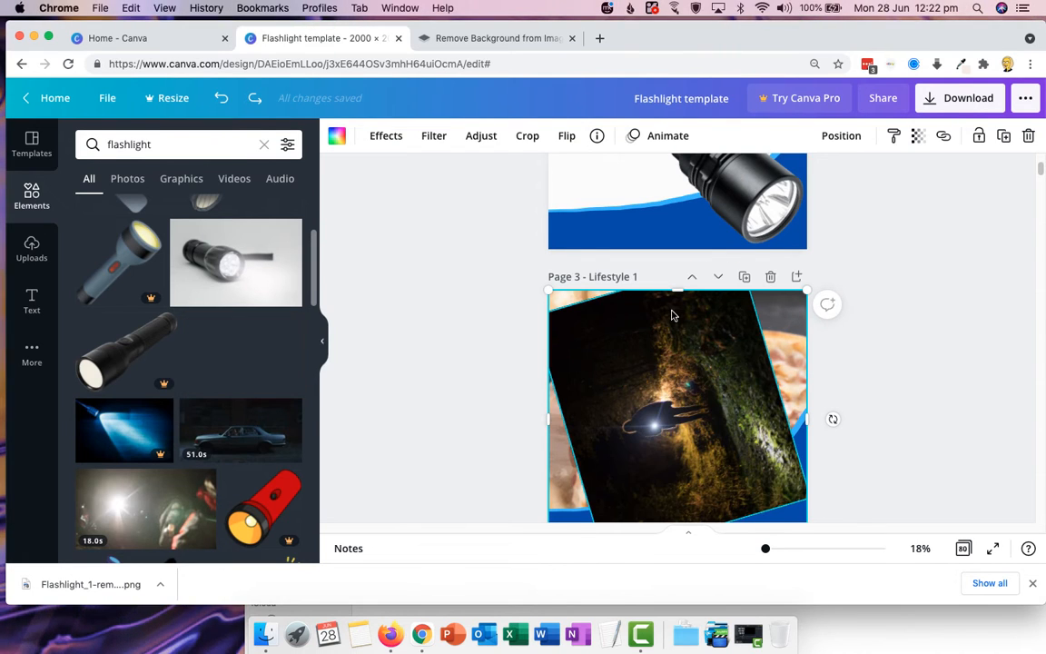
pyautogui.moveTo(751, 309); pyautogui.dragTo(794, 309)
pyautogui.scroll(-2, 730, 341)
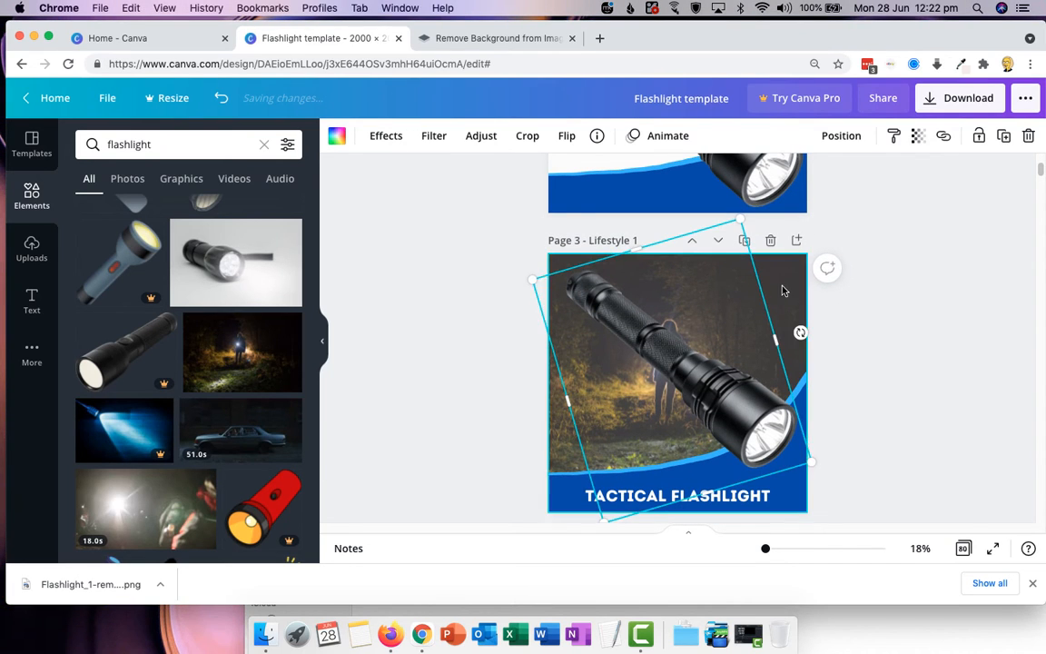
# Step: Enlarge and shift the page 3 forest background so the person shows beside the product, and move the flashlight slightly down
pyautogui.moveTo(785, 292); pyautogui.dragTo(798, 273)
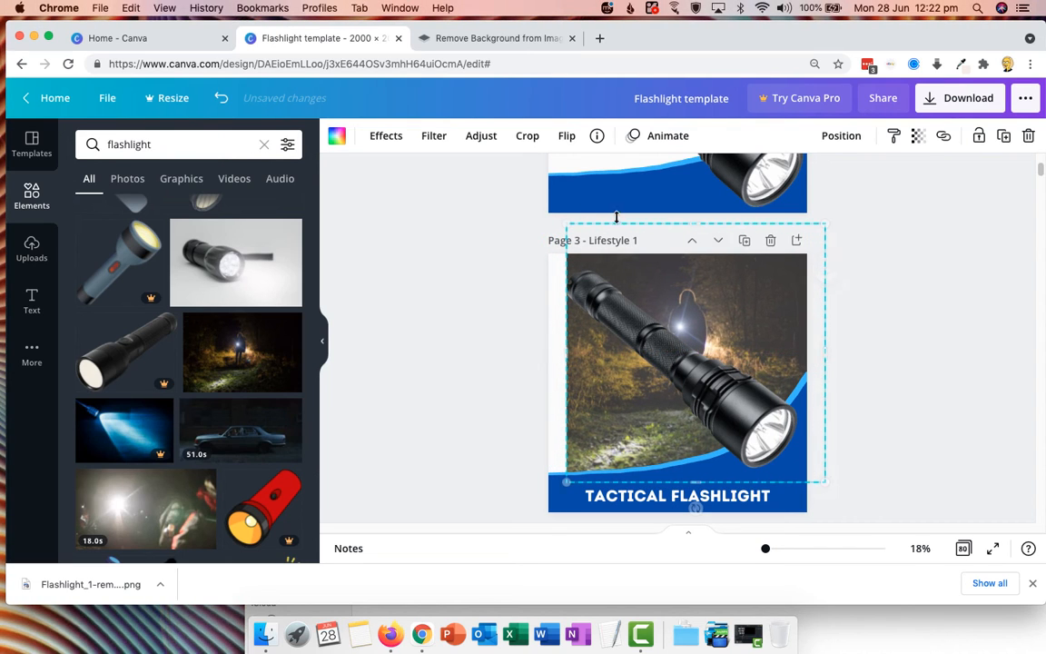
pyautogui.moveTo(565, 223); pyautogui.dragTo(509, 208)
pyautogui.moveTo(719, 302)
pyautogui.mouseDown()
pyautogui.moveTo(728, 306)
pyautogui.moveTo(711, 314)
pyautogui.mouseUp()
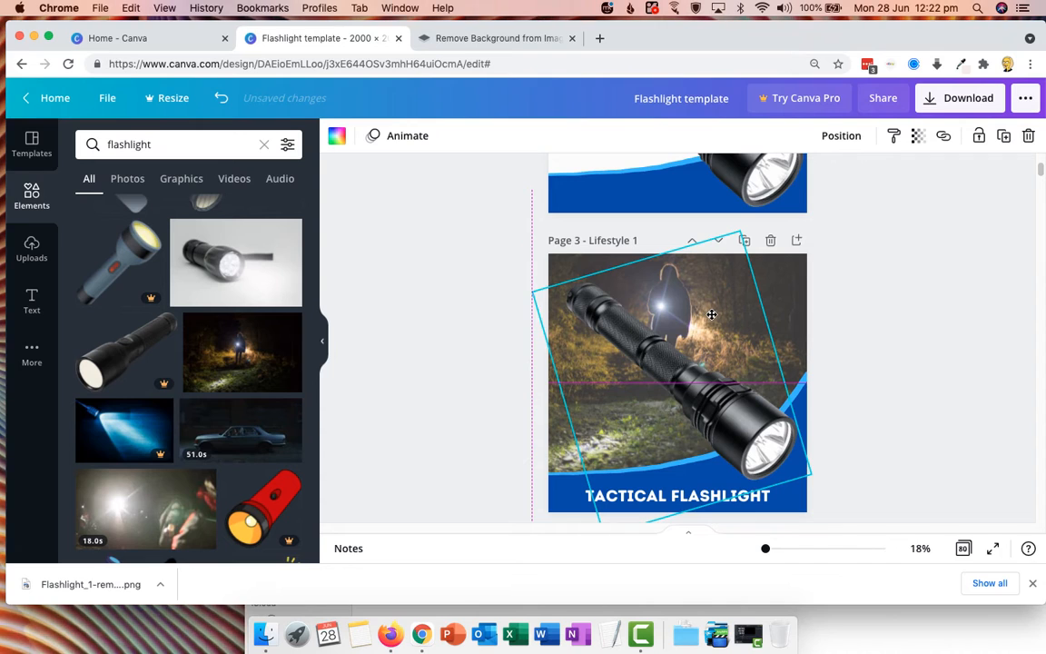
pyautogui.click(931, 330)
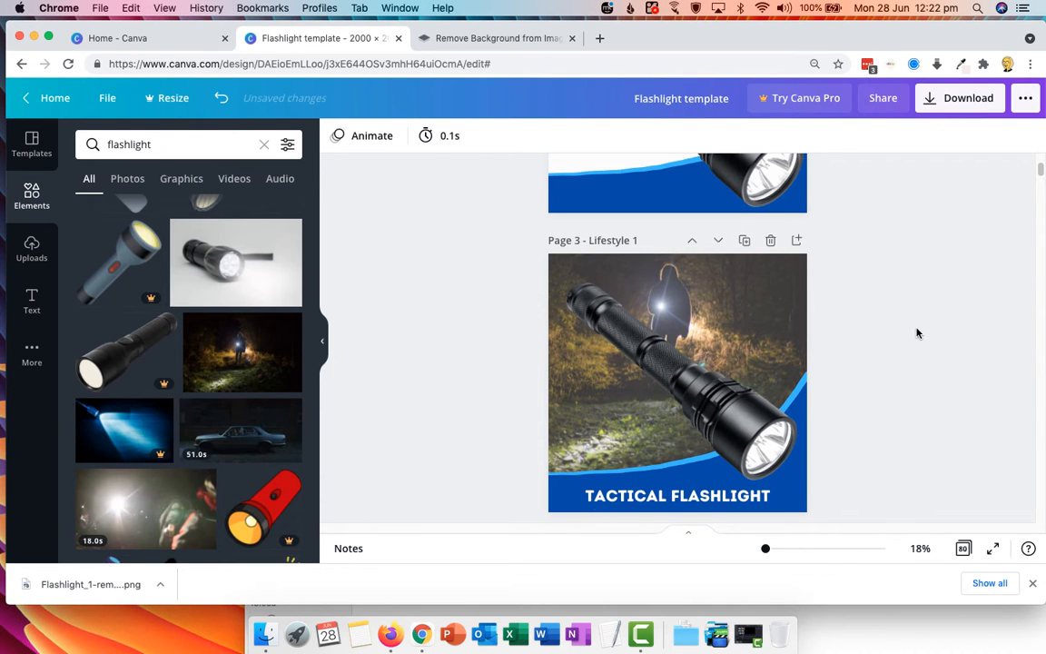
# Step: Browse further flashlight results and replace the page 3 background with the Pro photo of a person shining a beam across a starry sky
pyautogui.scroll(-5, 915, 333)
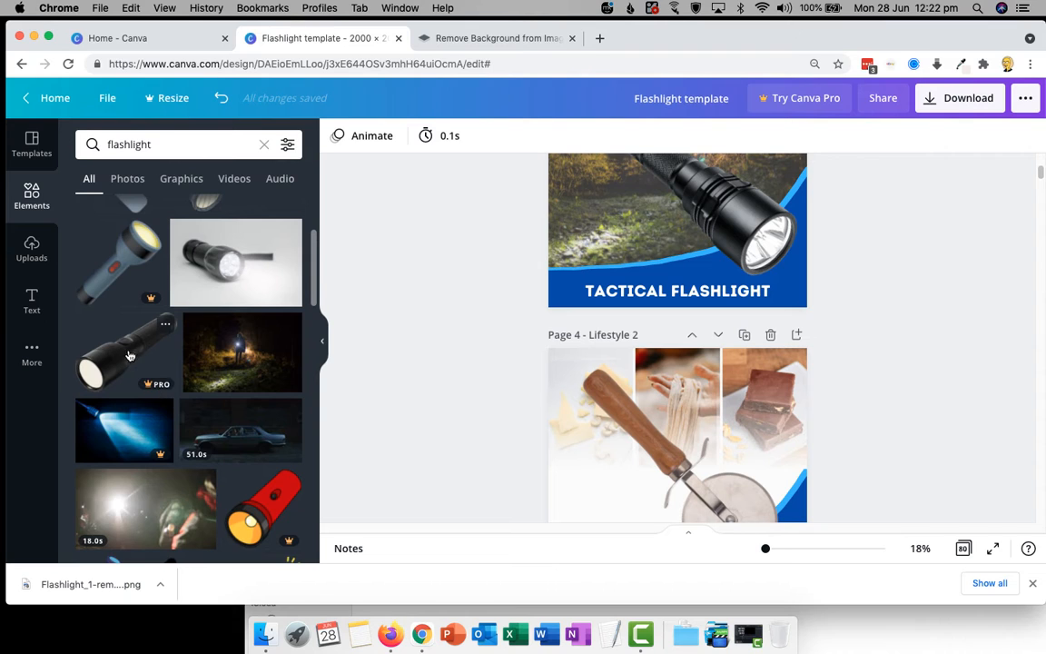
pyautogui.scroll(-3, 218, 361)
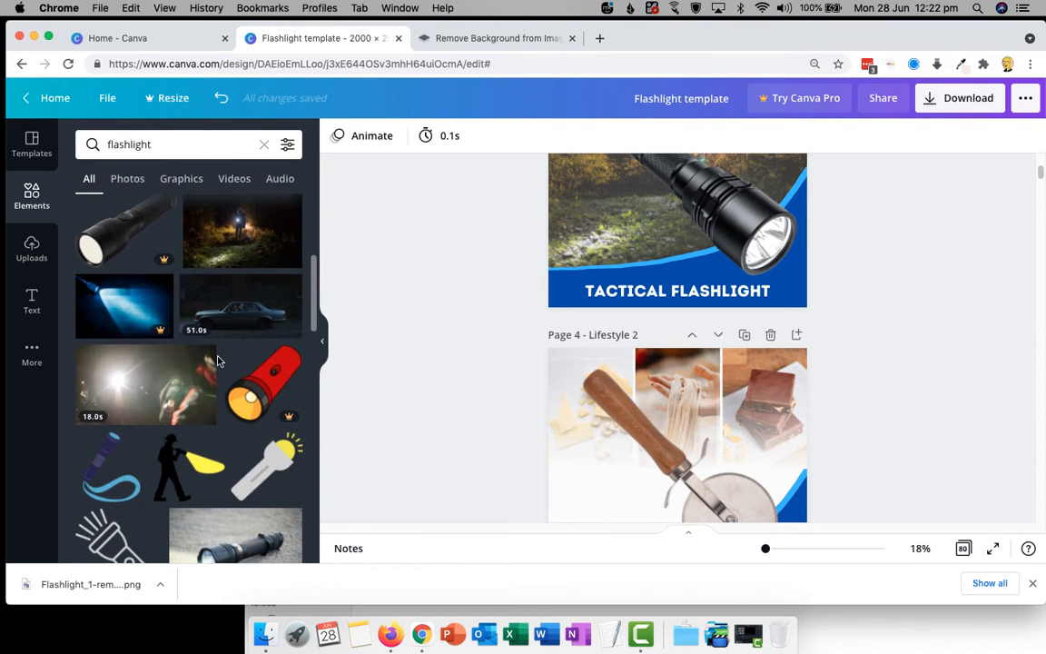
pyautogui.scroll(-5, 217, 361)
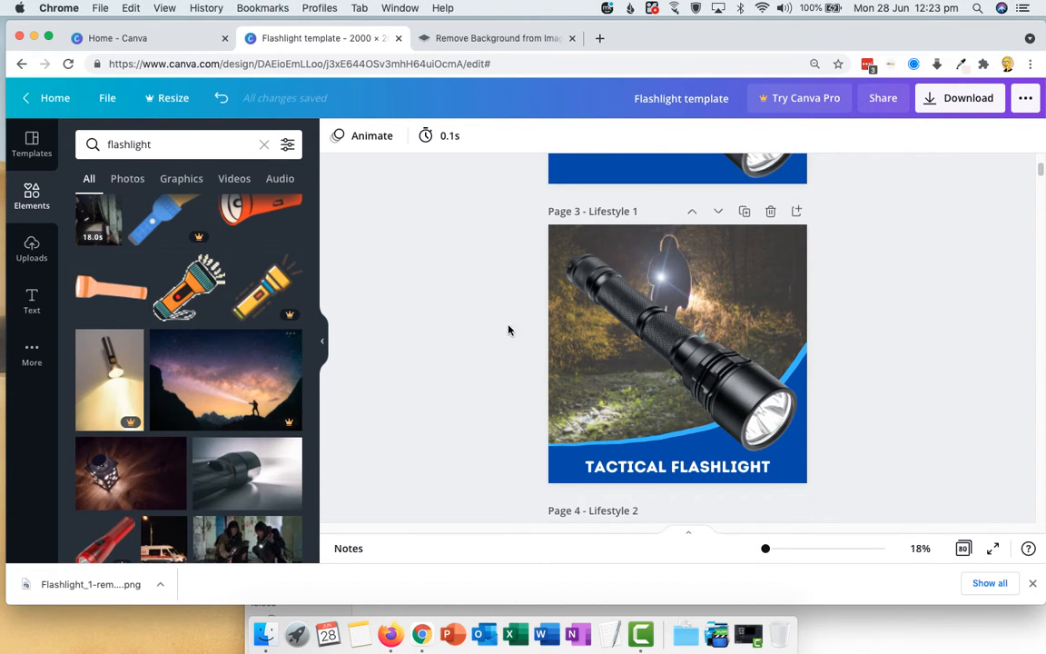
pyautogui.click(796, 256)
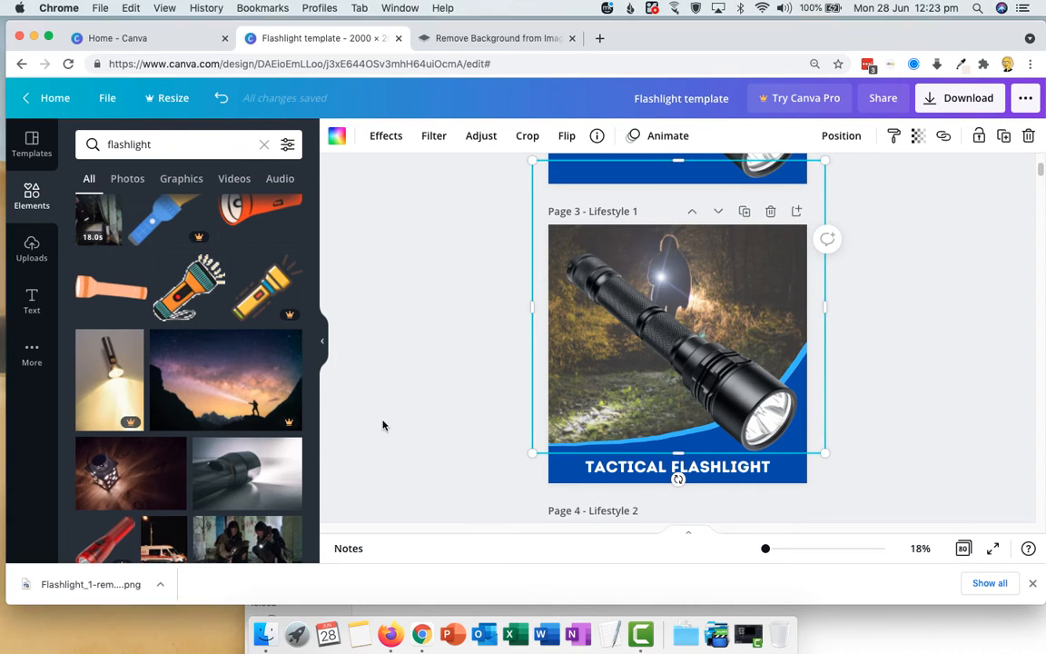
pyautogui.moveTo(317, 368); pyautogui.dragTo(565, 308)
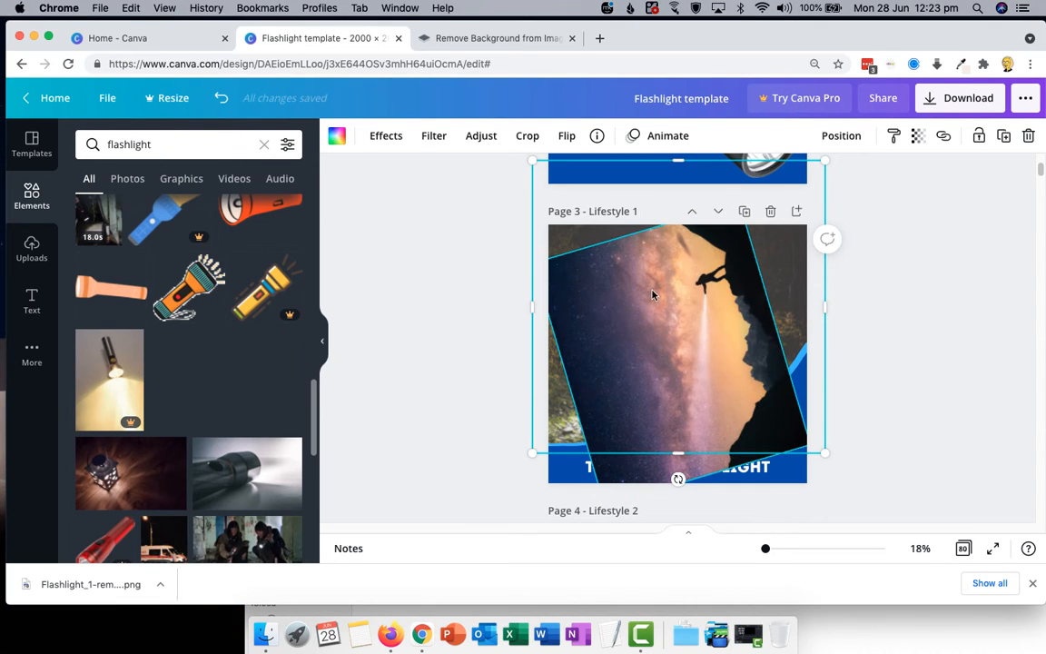
pyautogui.moveTo(788, 262); pyautogui.dragTo(801, 256)
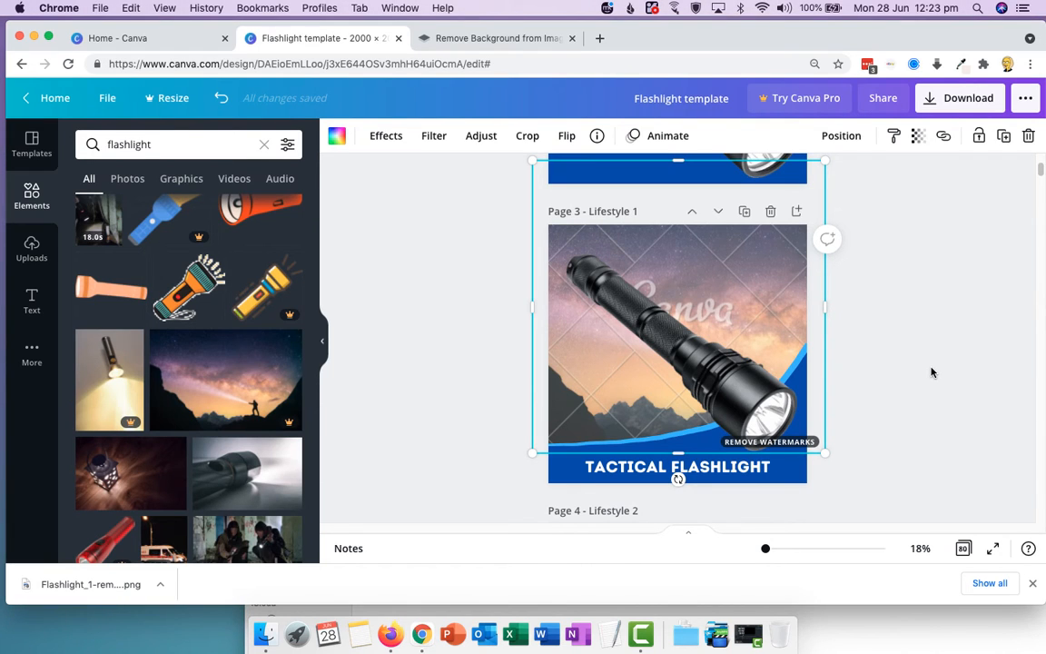
pyautogui.click(795, 444)
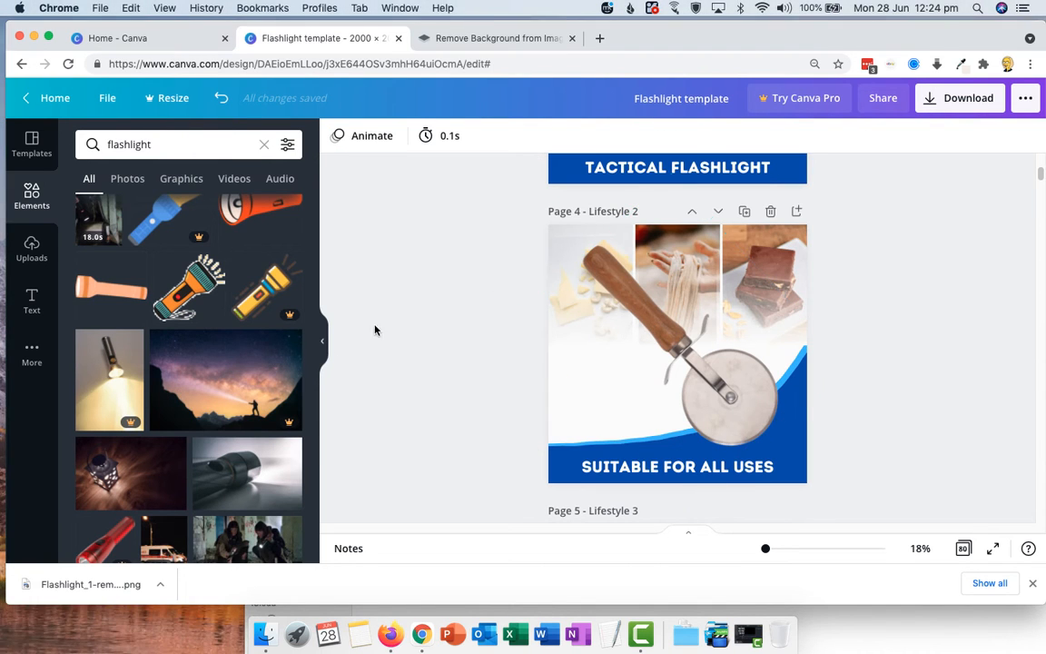
# Step: Replace the pizza cutter on page 4 with the uploaded transparent flashlight and rotate it diagonally above the "SUITABLE FOR ALL USES" caption
pyautogui.click(32, 245)
pyautogui.moveTo(212, 286); pyautogui.dragTo(648, 361)
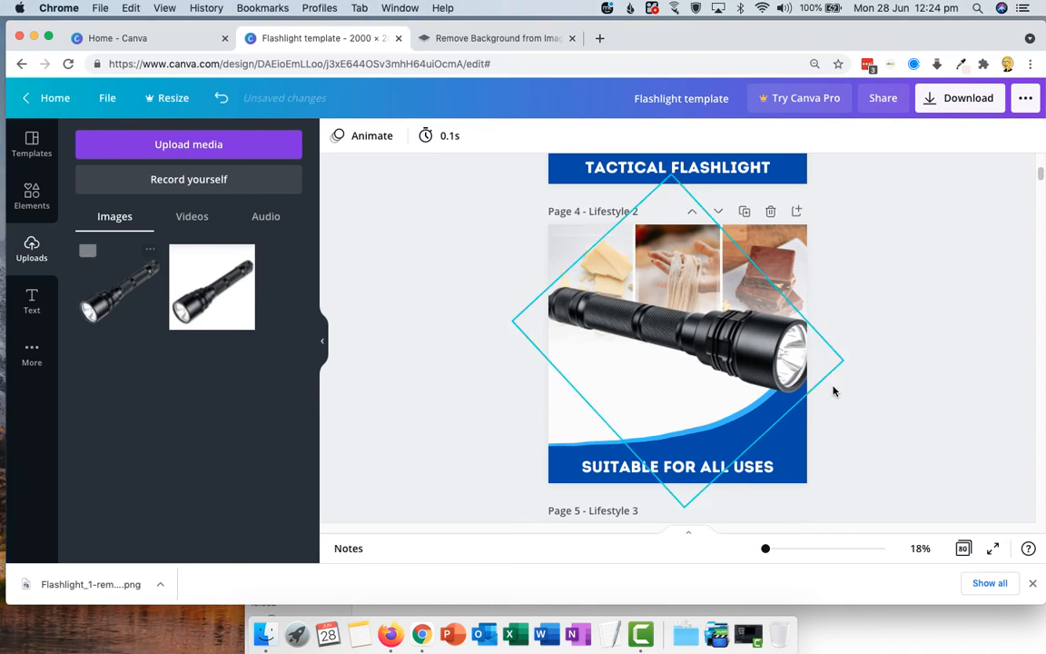
pyautogui.click(835, 355)
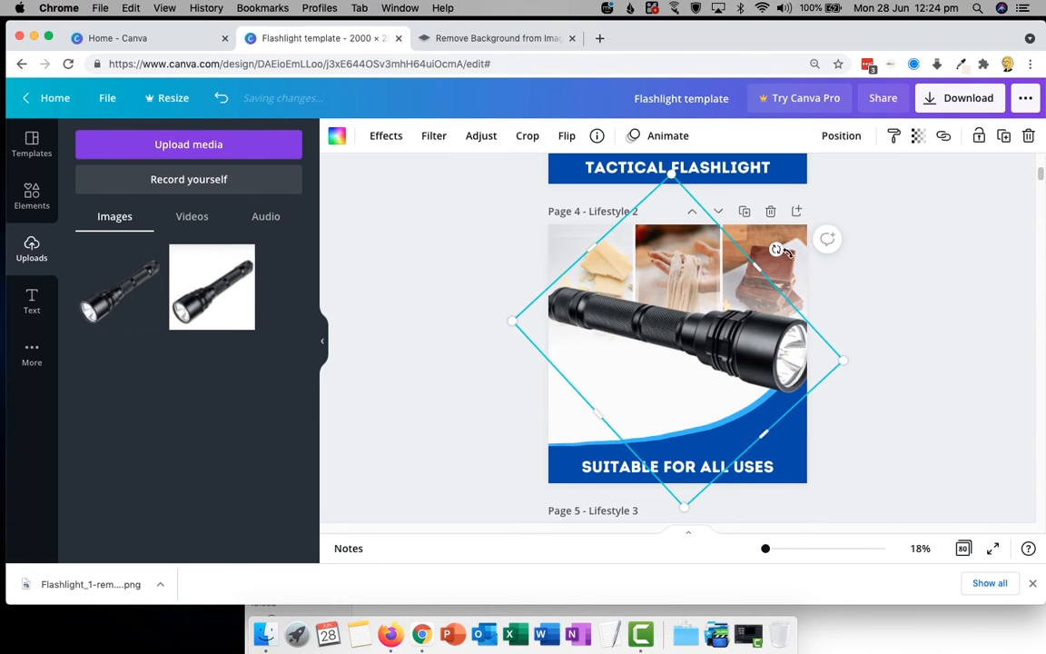
pyautogui.moveTo(777, 250); pyautogui.dragTo(780, 326)
pyautogui.moveTo(696, 339); pyautogui.dragTo(697, 352)
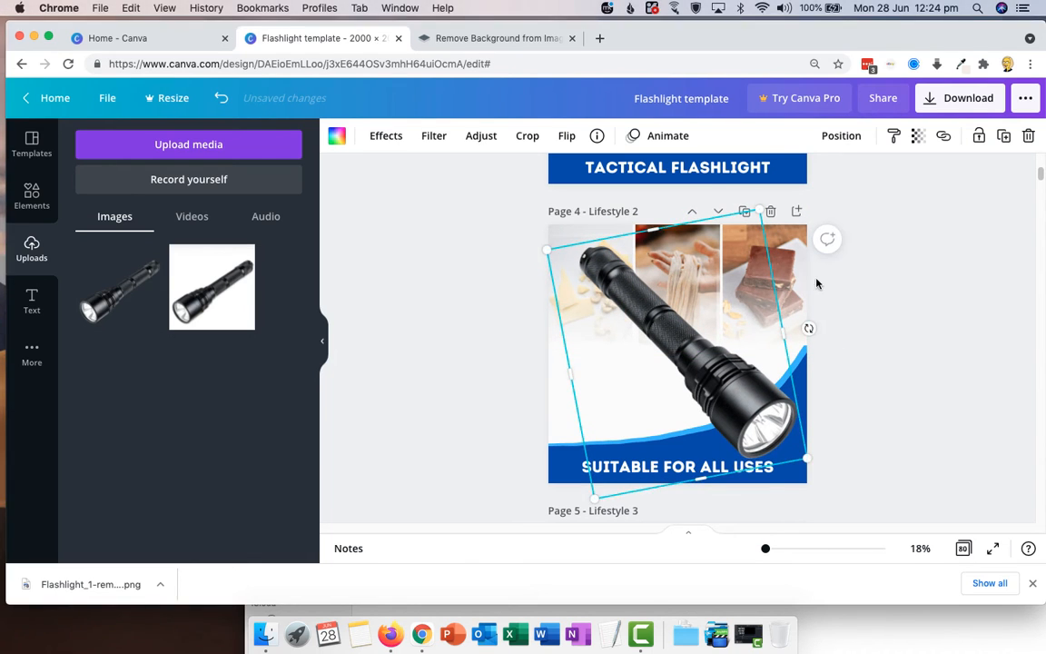
pyautogui.click(814, 282)
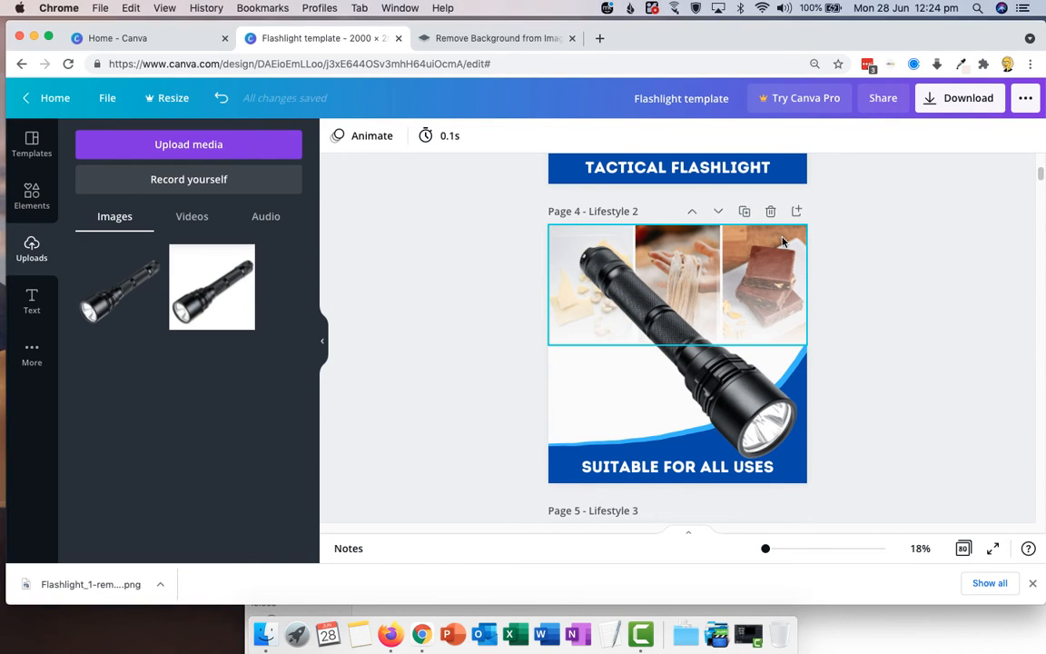